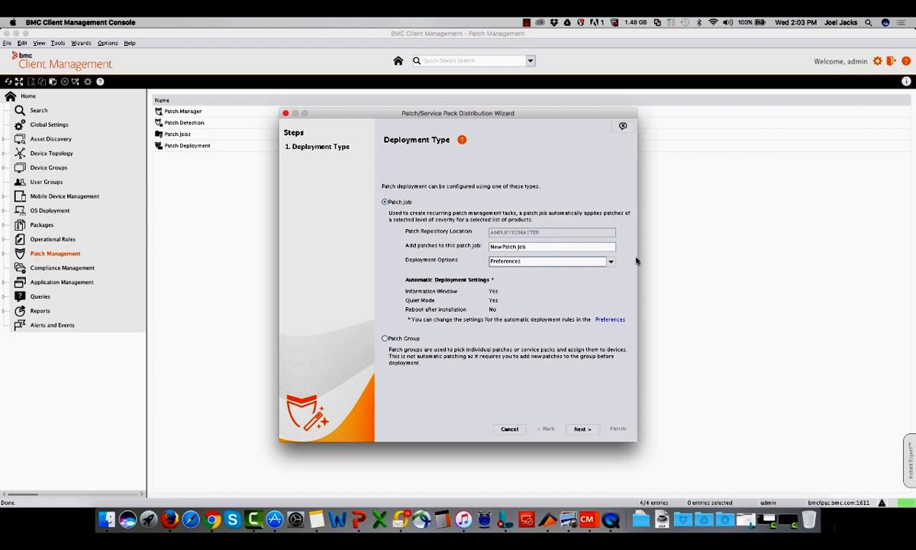
Set the patch job's deployment options to "Let me configure them" and continue to the deployment options page.
left_click(610, 262)
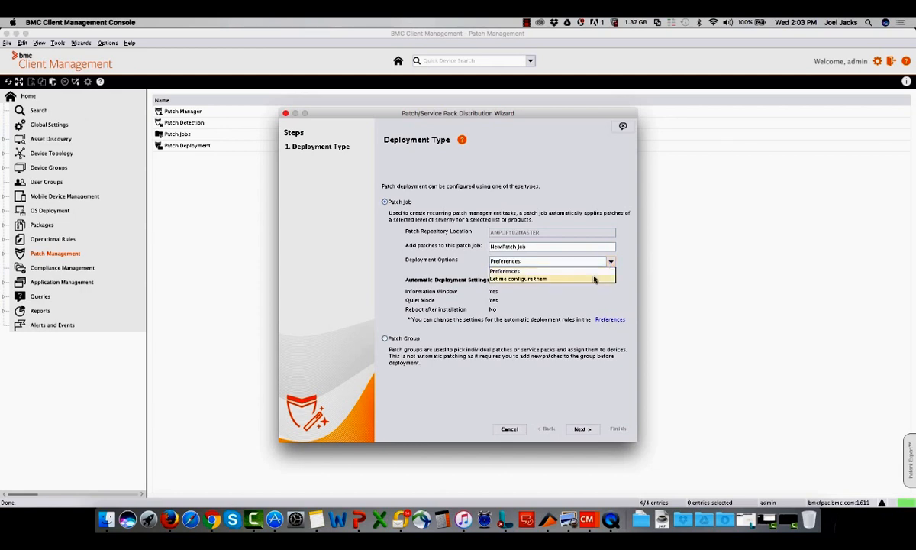
left_click(594, 279)
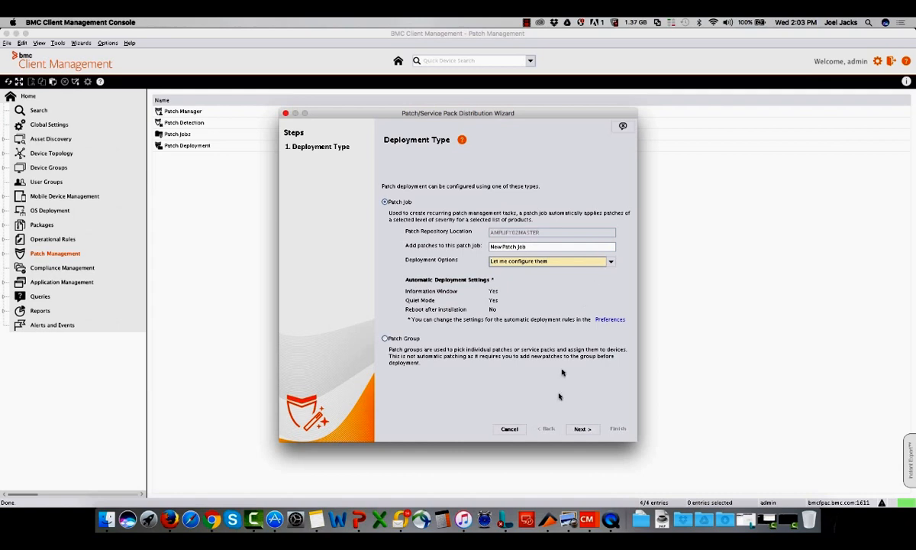
left_click(581, 429)
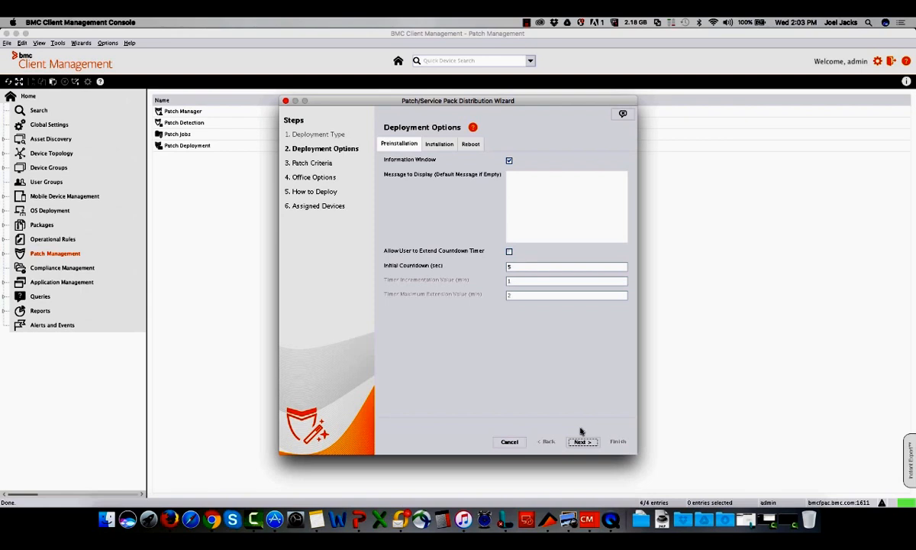
Enter the preinstallation message "We are about to install your patches", allow users to extend the countdown timer, and set the initial countdown to 30 seconds.
left_click(537, 181)
type("We are about to install your patches")
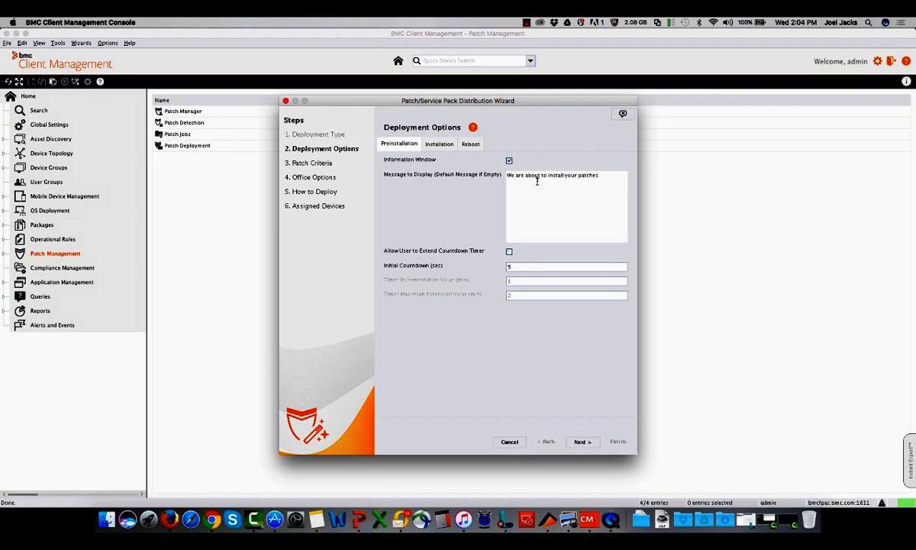
left_click(509, 252)
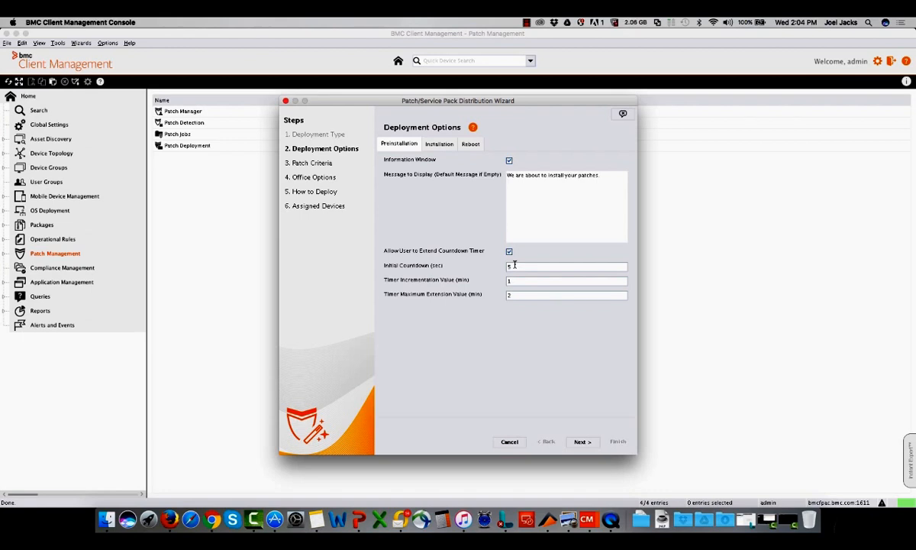
type("30")
left_click(581, 441)
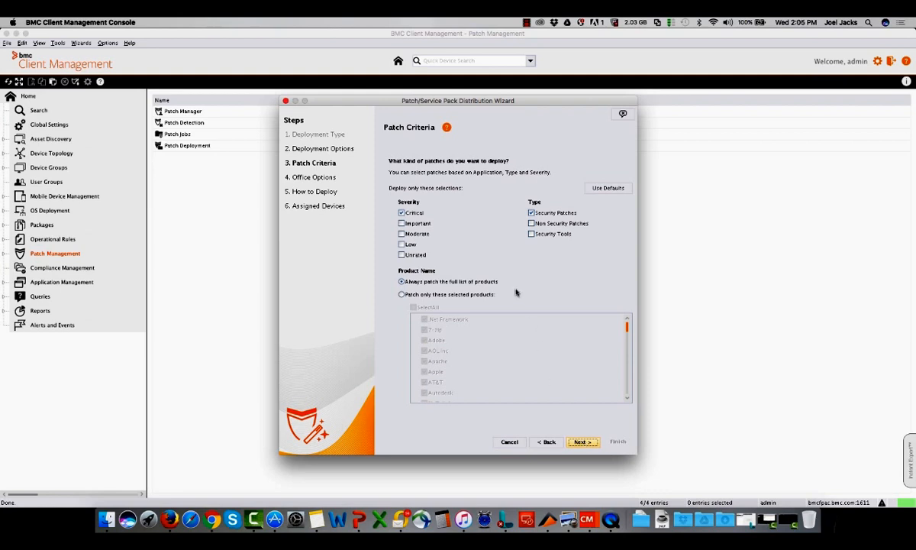
Add Important severity and Non Security Patches to the patch criteria.
left_click(402, 224)
left_click(401, 224)
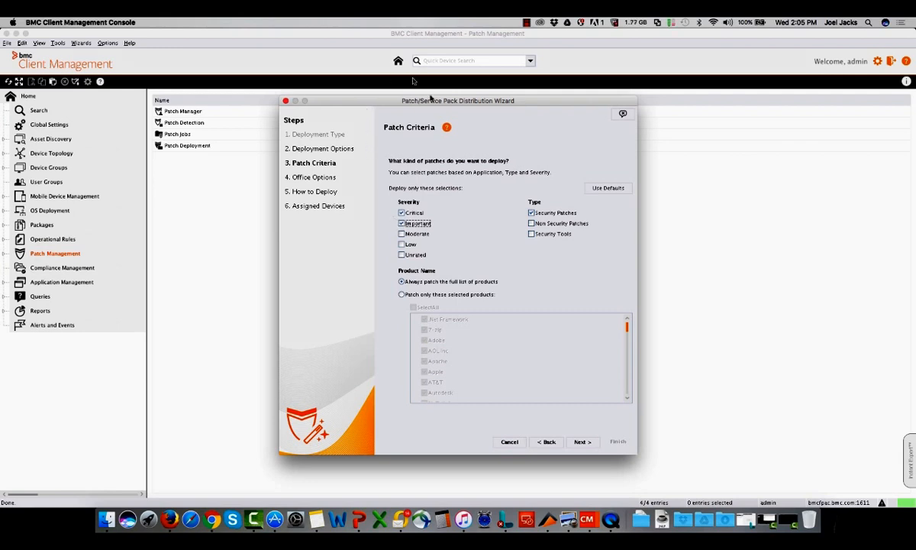
left_click(531, 223)
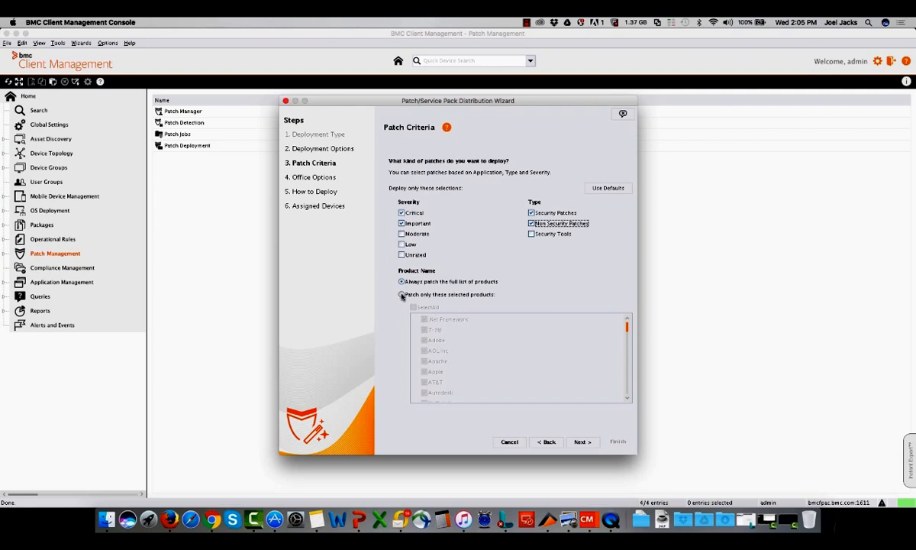
Restrict patching to selected products only and include 7-zip and Adobe.
left_click(402, 294)
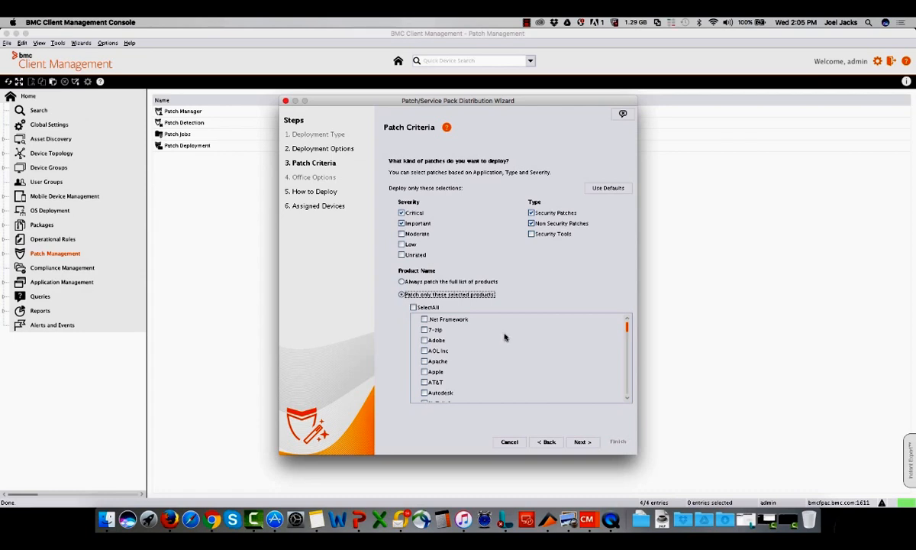
scroll(504, 337, "down", 10)
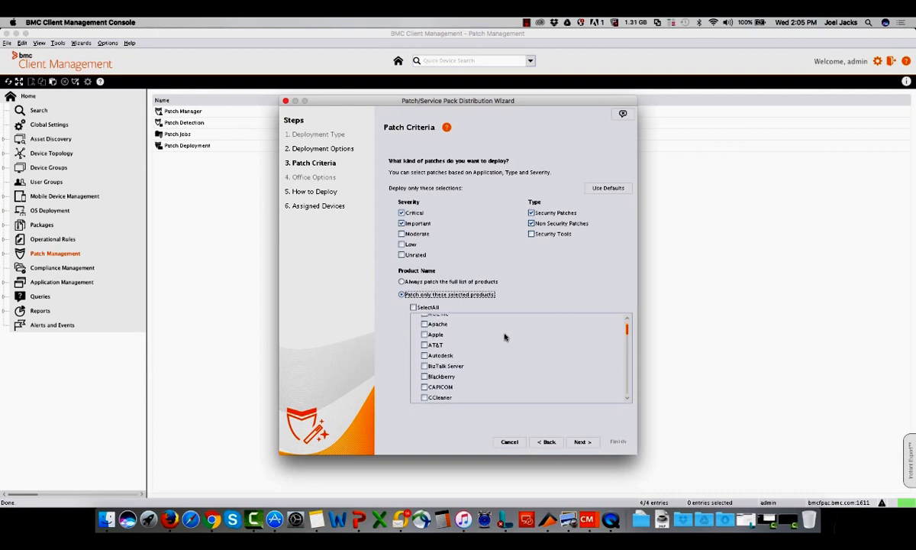
scroll(504, 337, "down", 10)
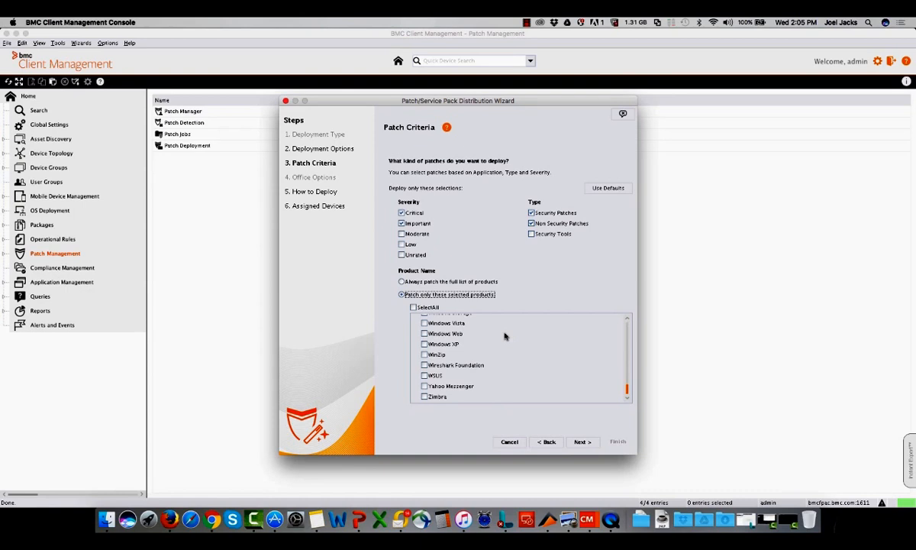
scroll(504, 337, "up", 20)
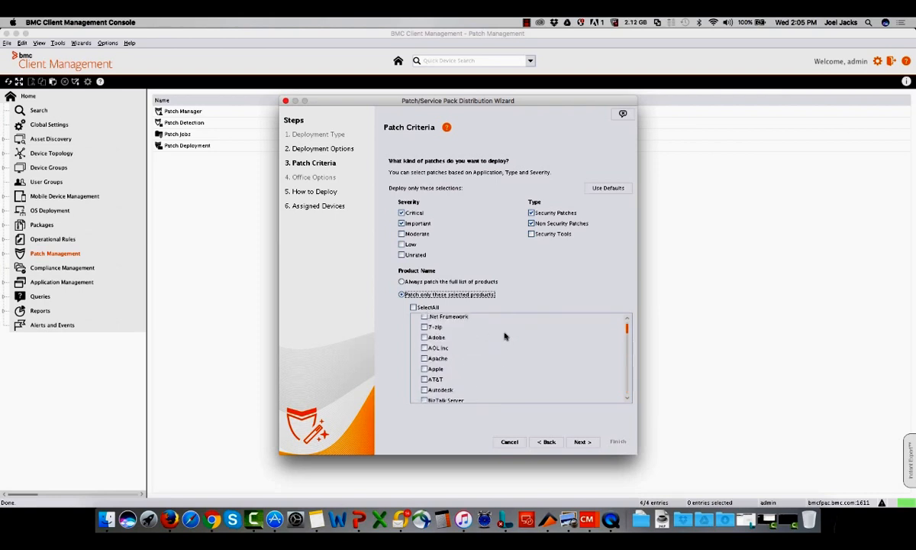
left_click(424, 330)
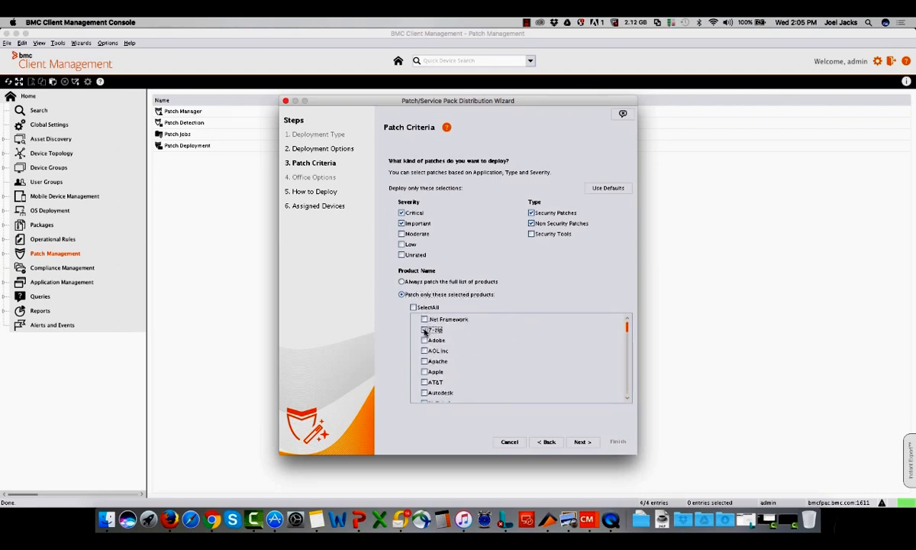
left_click(424, 340)
Include Firefox and Internet Explorer in the products to patch and continue to the deployment schedule.
scroll(479, 364, "down", 5)
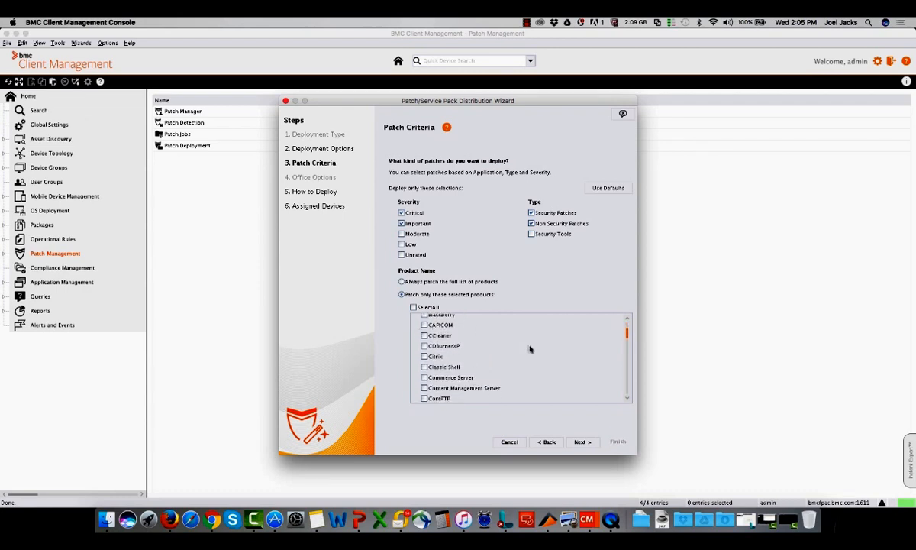
scroll(530, 349, "down", 3)
left_click(425, 362)
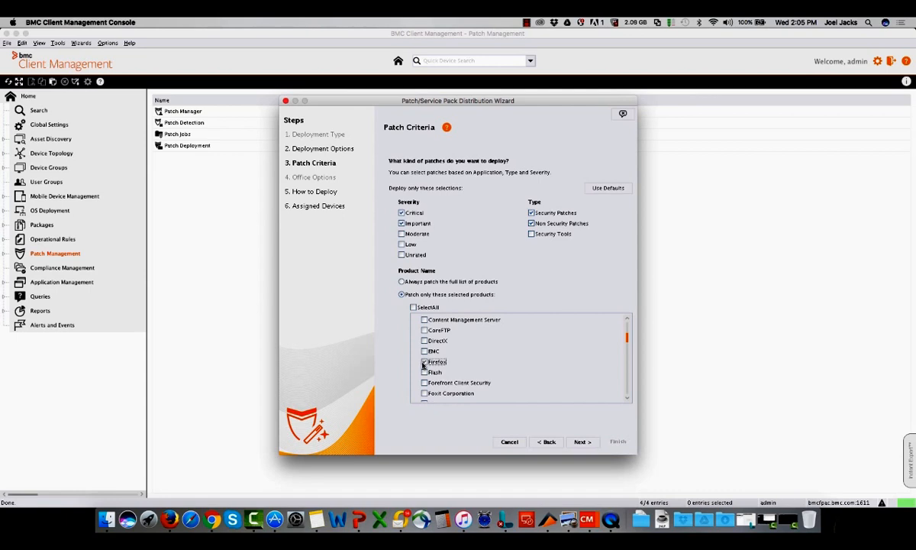
scroll(541, 363, "down", 5)
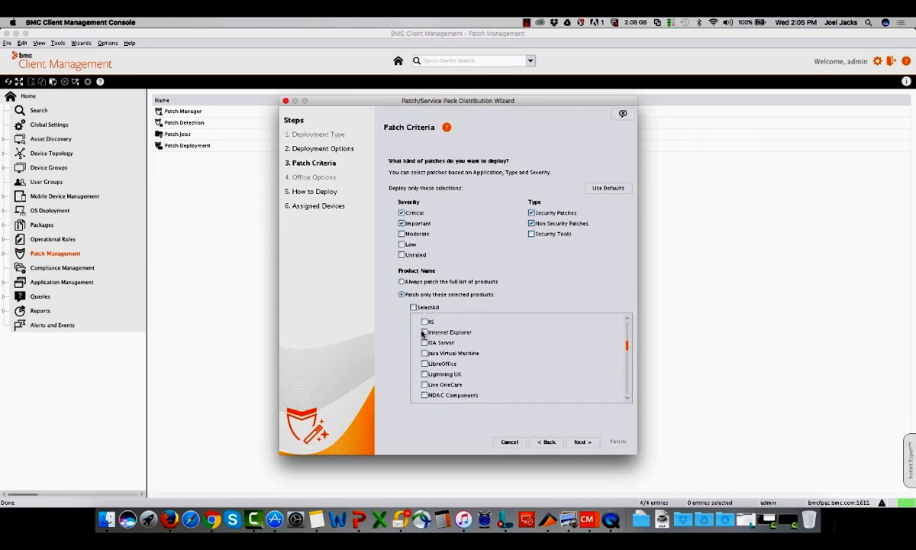
left_click(424, 334)
scroll(513, 391, "down", 5)
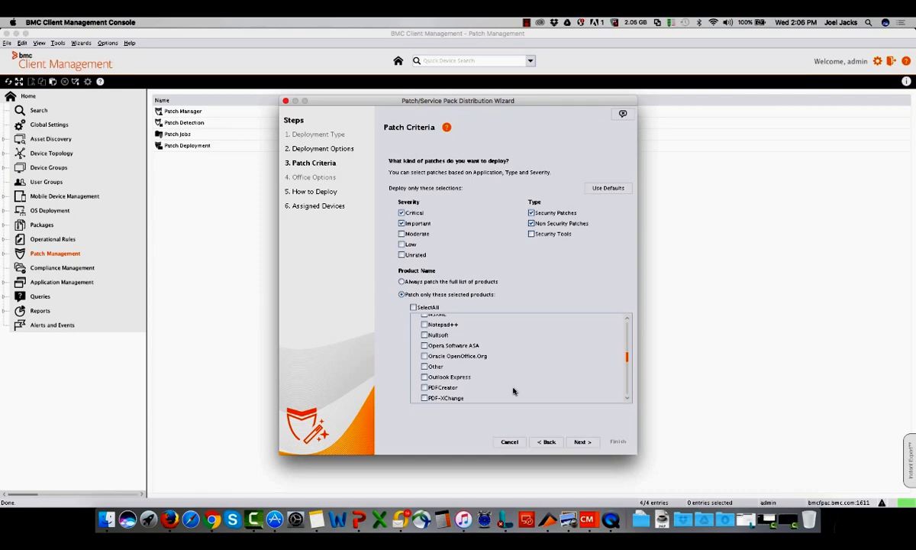
left_click(583, 442)
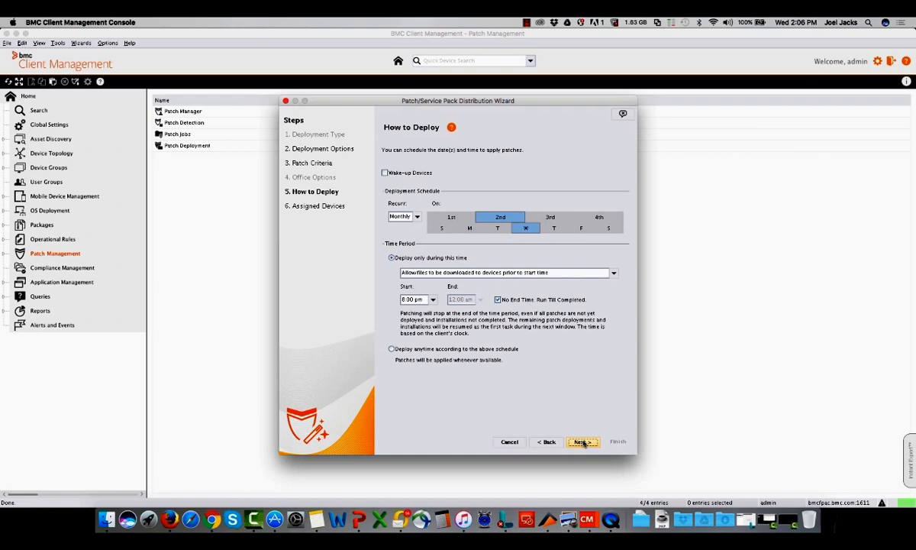
Enable waking up devices and set the deployment window to start at 8:00 pm, with the no-end-time option turned off.
left_click(385, 173)
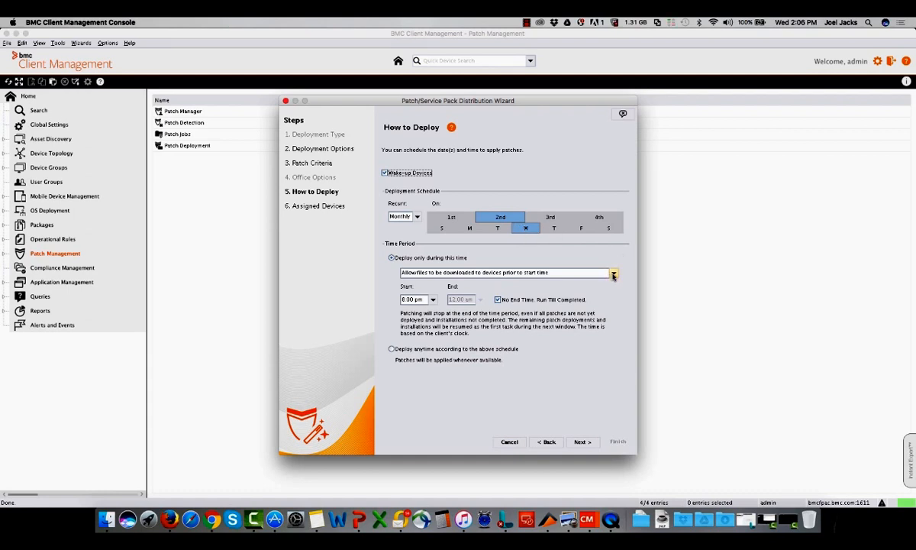
left_click(433, 299)
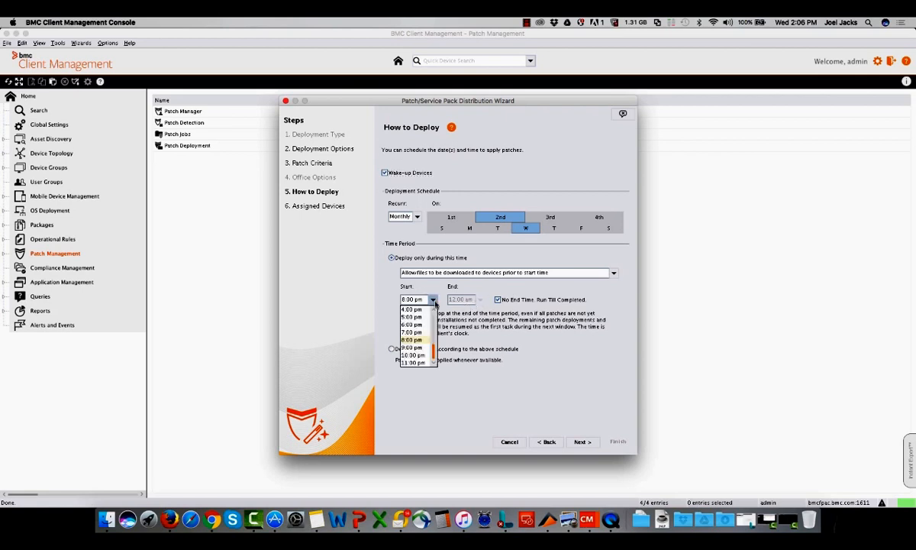
left_click(418, 341)
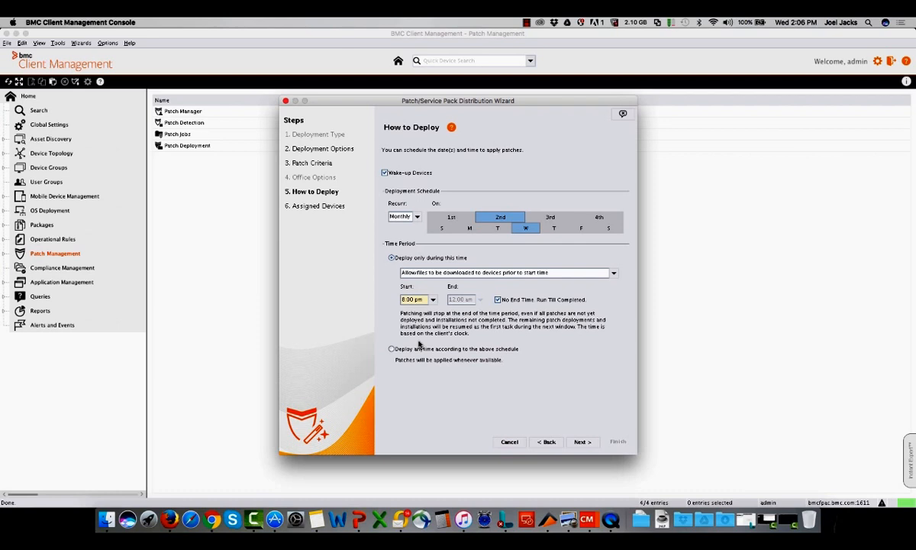
left_click(498, 300)
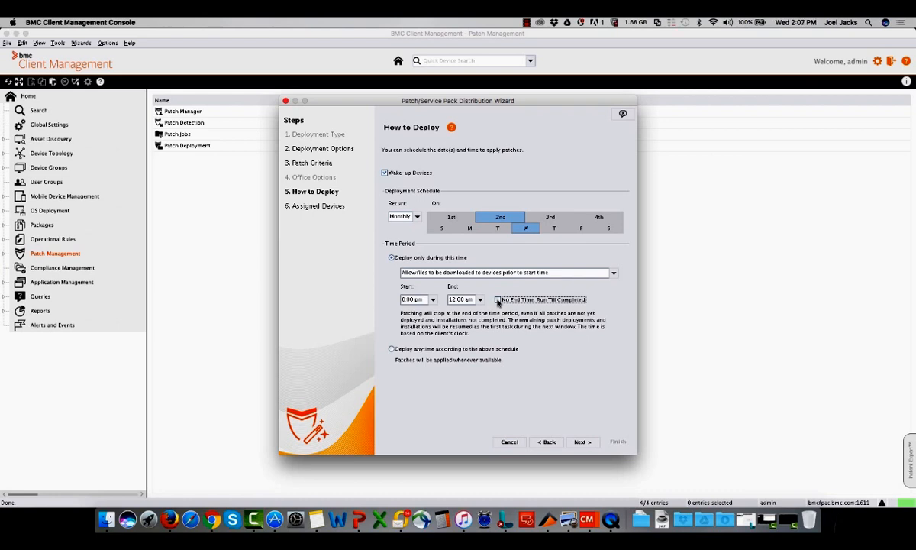
Choose to allow files to be downloaded to devices prior to start time, and continue to the device assignment page.
left_click(613, 273)
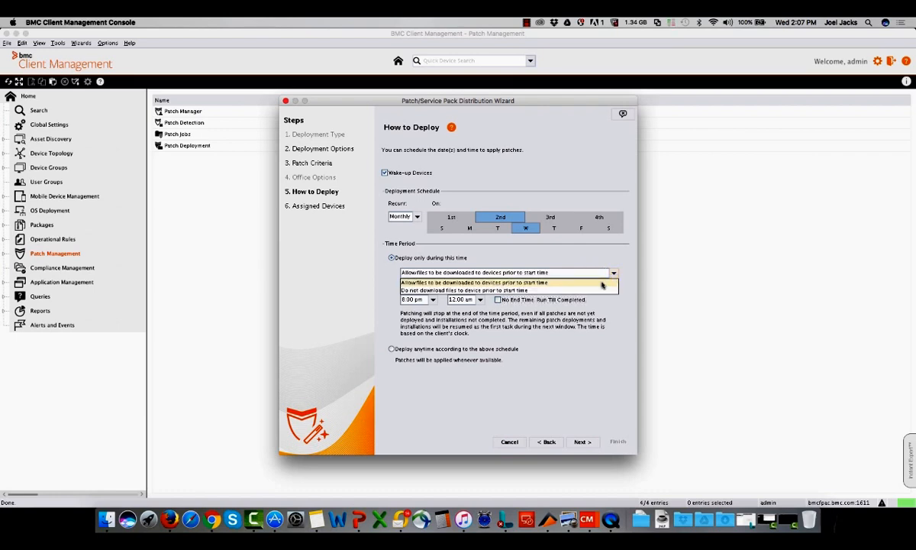
left_click(602, 282)
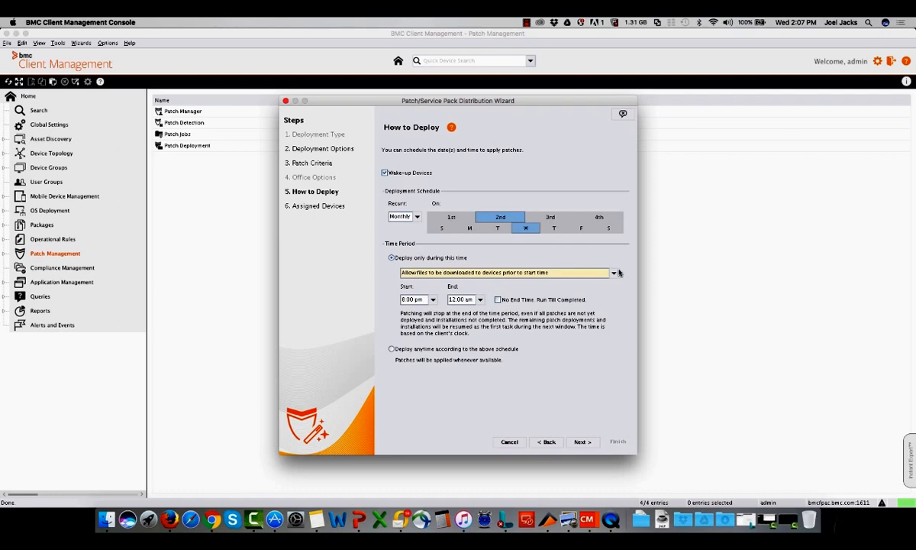
left_click(614, 272)
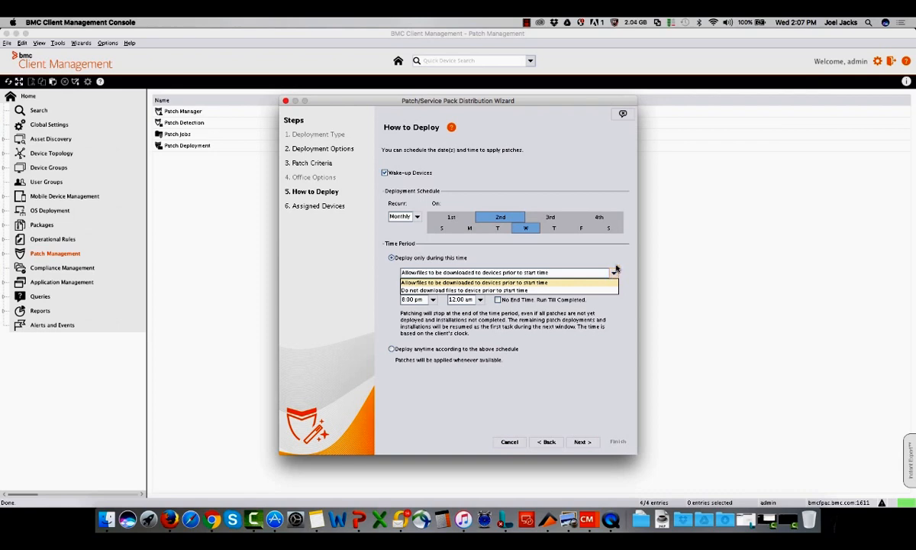
left_click(614, 271)
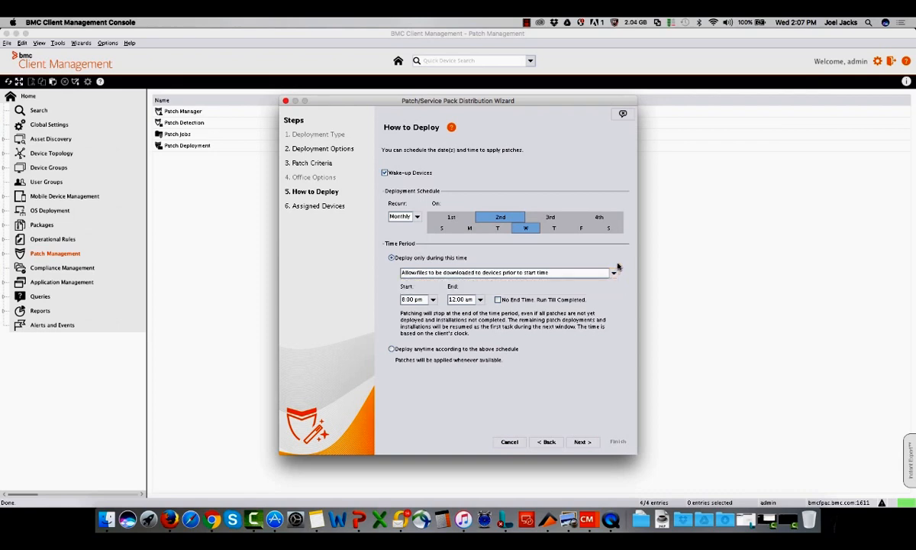
left_click(582, 442)
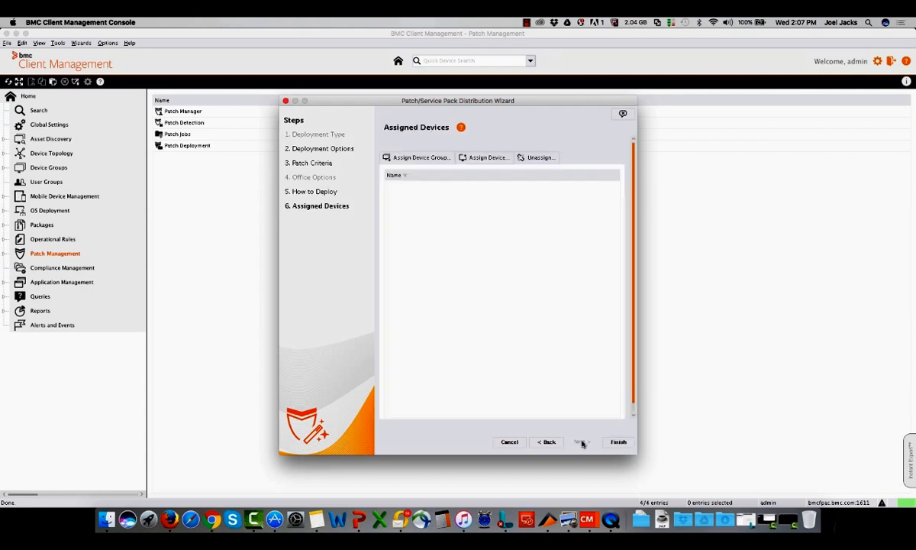
Assign the Discovered Devices group from Out of the Box to the patch job.
left_click(411, 158)
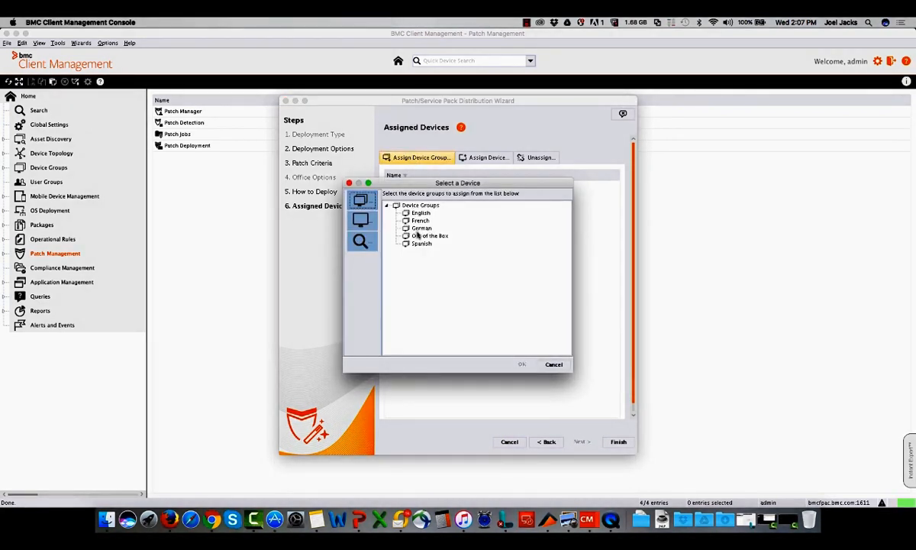
double_click(417, 237)
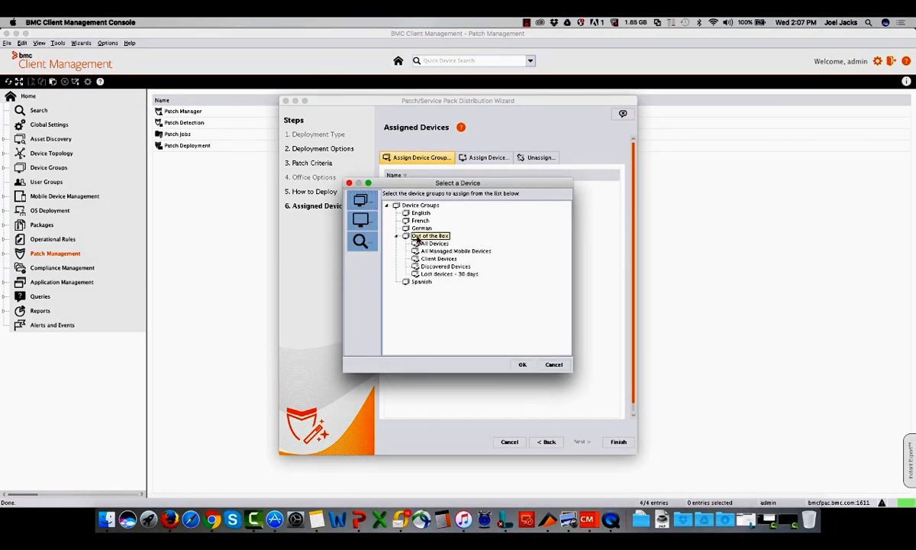
left_click(432, 260)
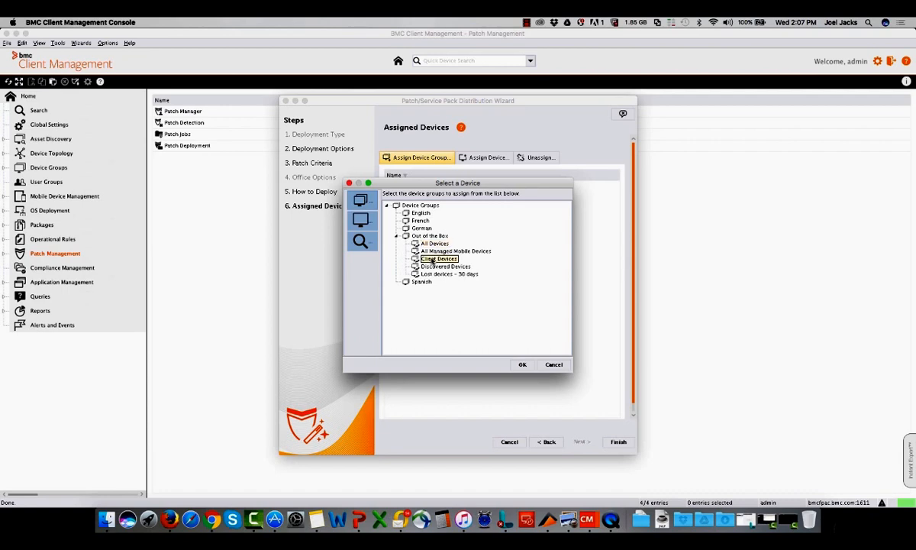
left_click(441, 266)
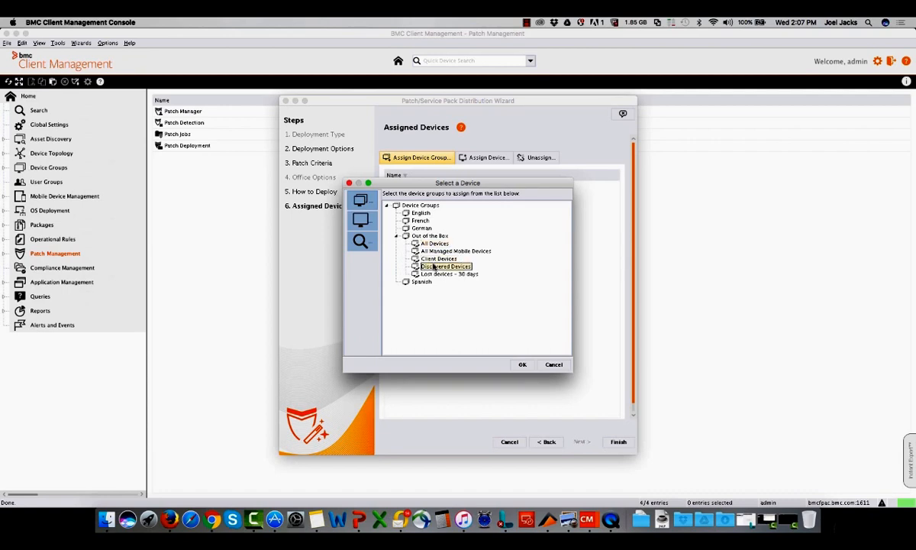
left_click(522, 365)
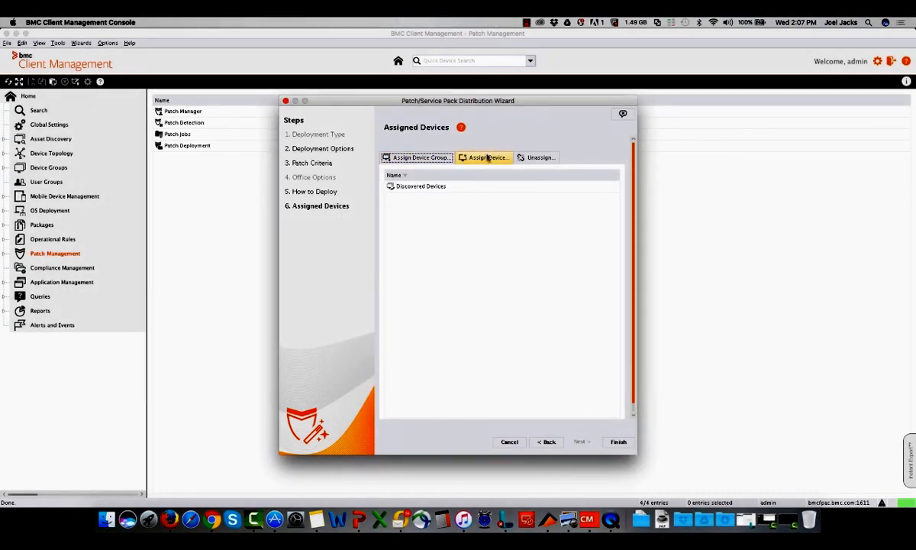
Assign the device JP-LAPTOP from the All Devices group under Out of the Box and finish the patch job.
left_click(488, 157)
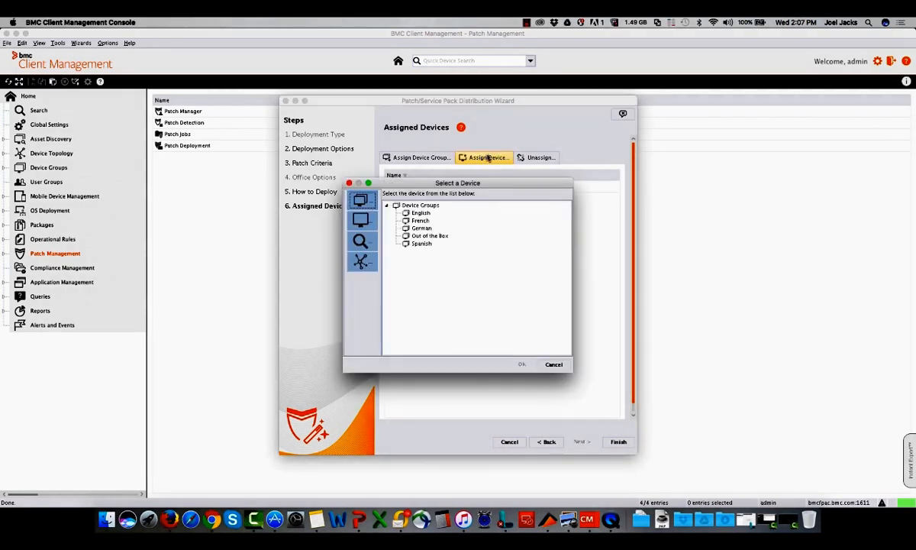
left_click(415, 237)
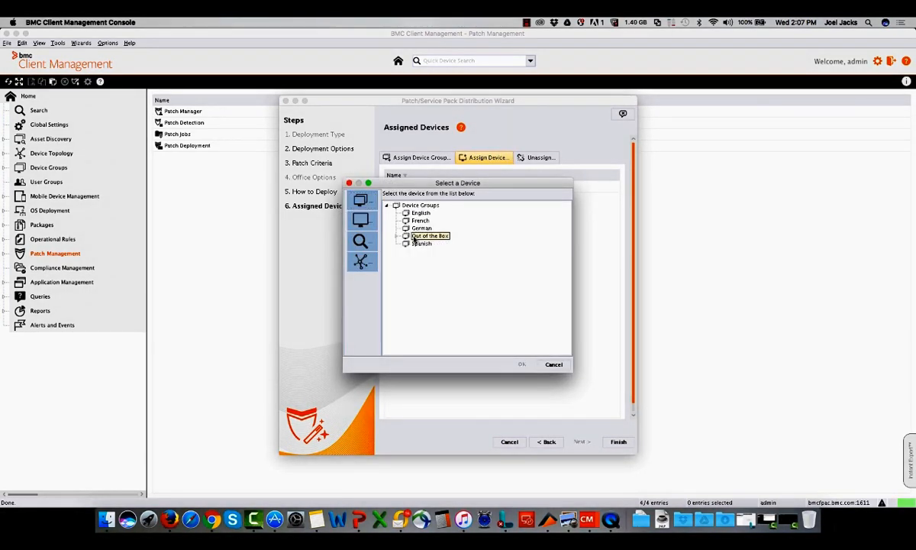
double_click(415, 237)
left_click(422, 244)
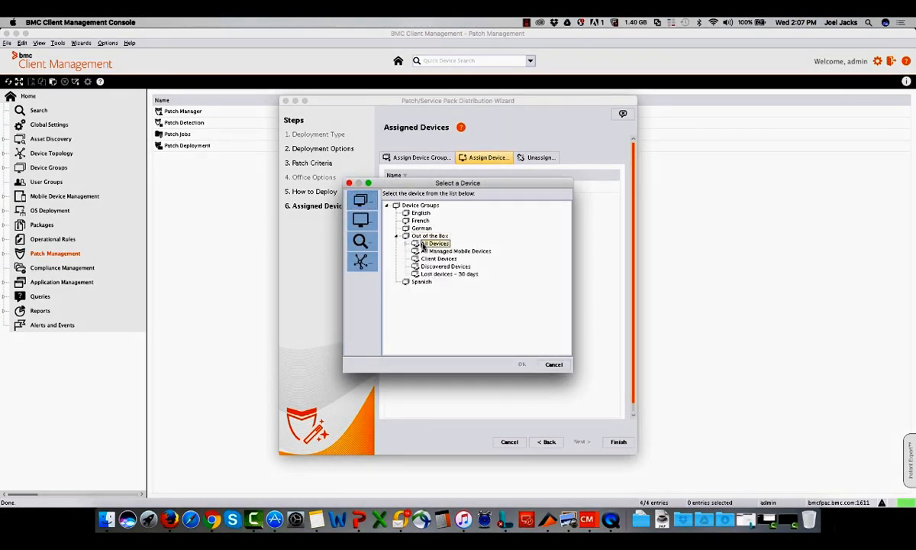
left_click(406, 244)
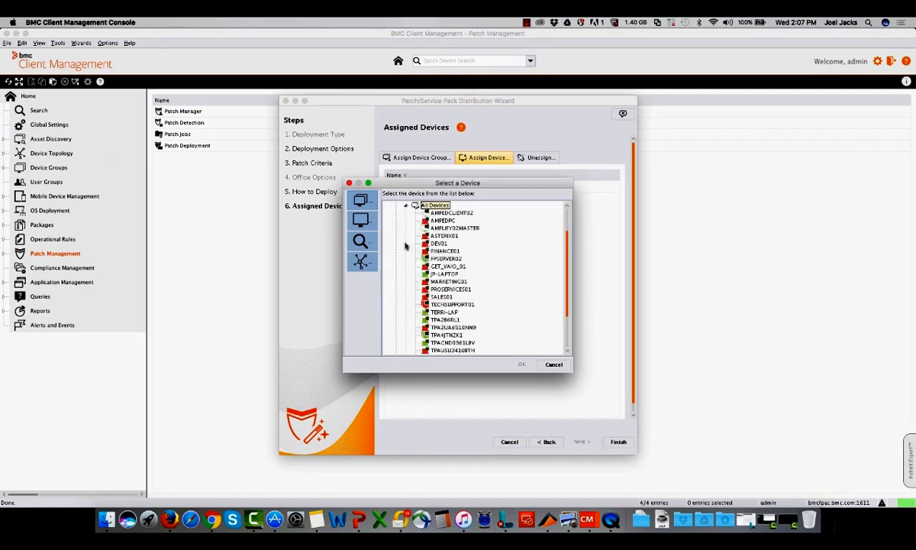
left_click(447, 274)
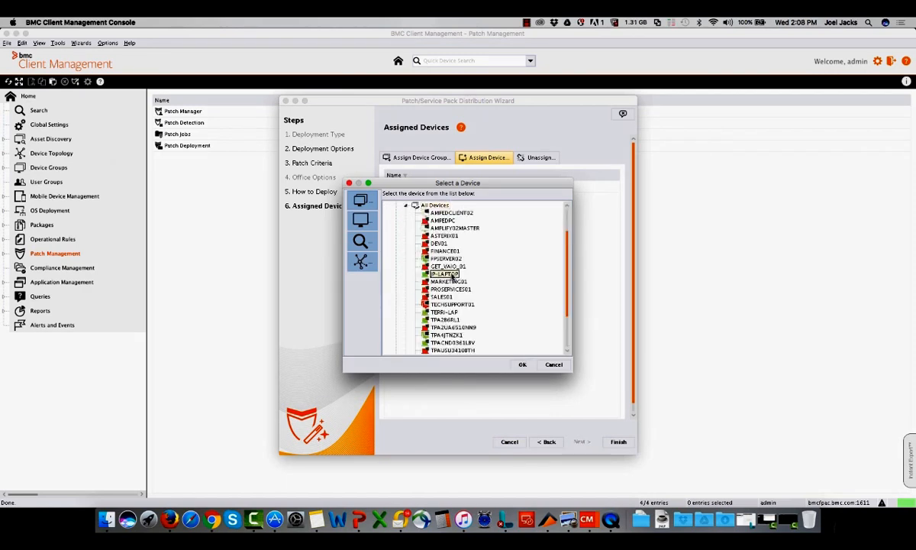
left_click(522, 365)
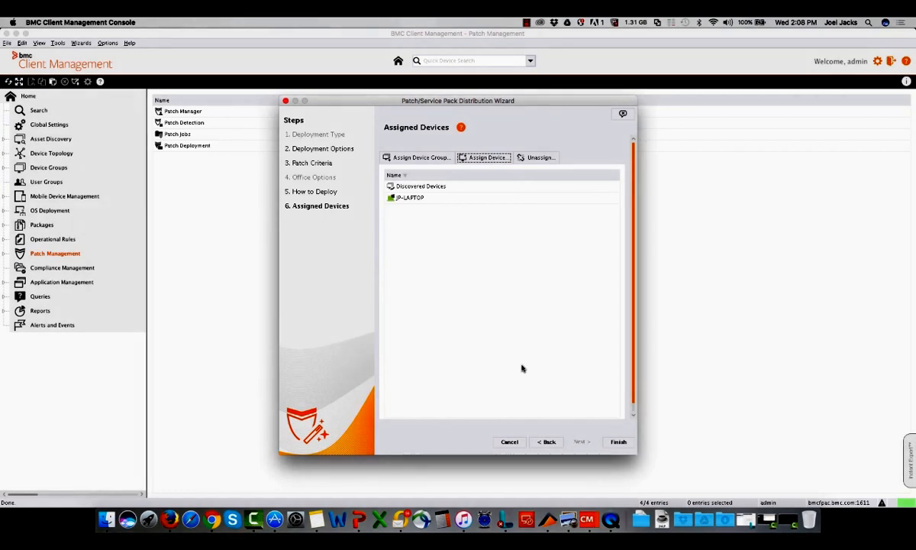
left_click(617, 444)
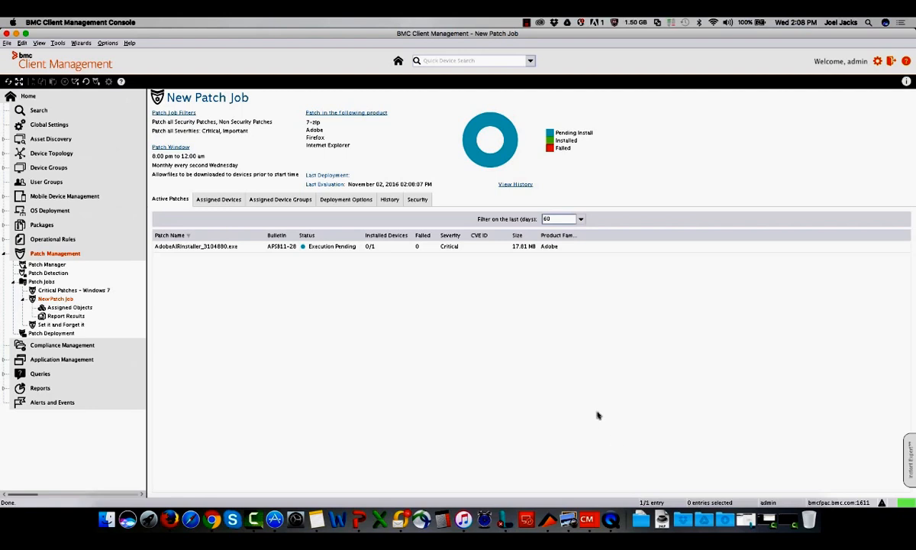
Start a new patch/service pack distribution as a Patch Group with customized deployment rules and continue to the patch selection page.
left_click(82, 42)
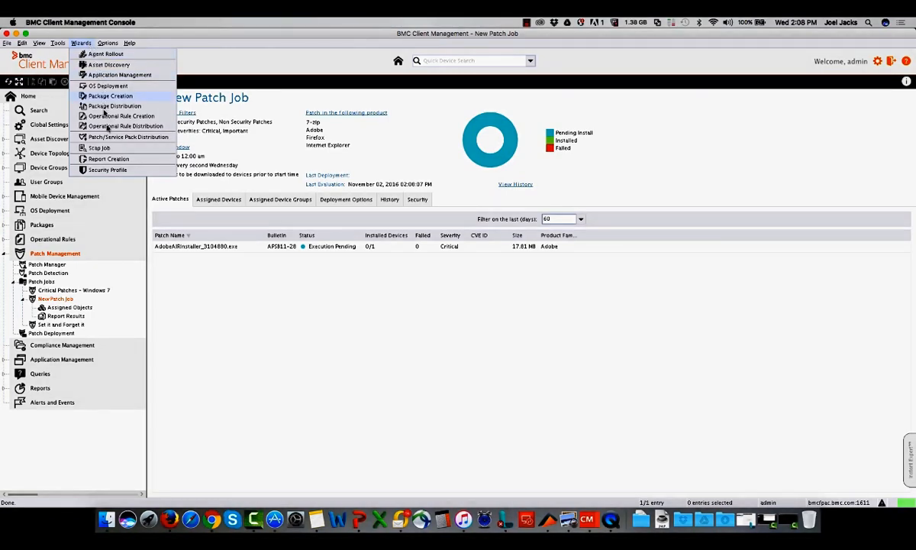
left_click(115, 138)
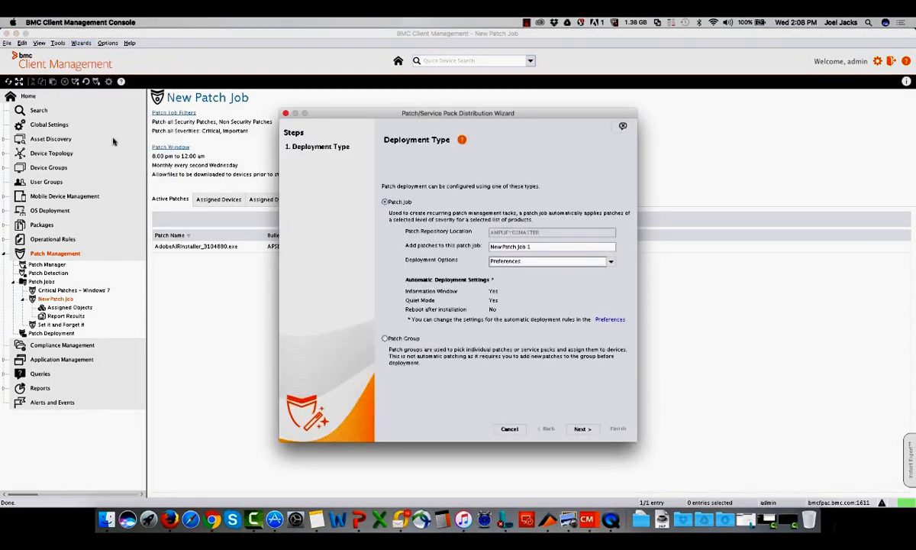
left_click(385, 338)
left_click(584, 430)
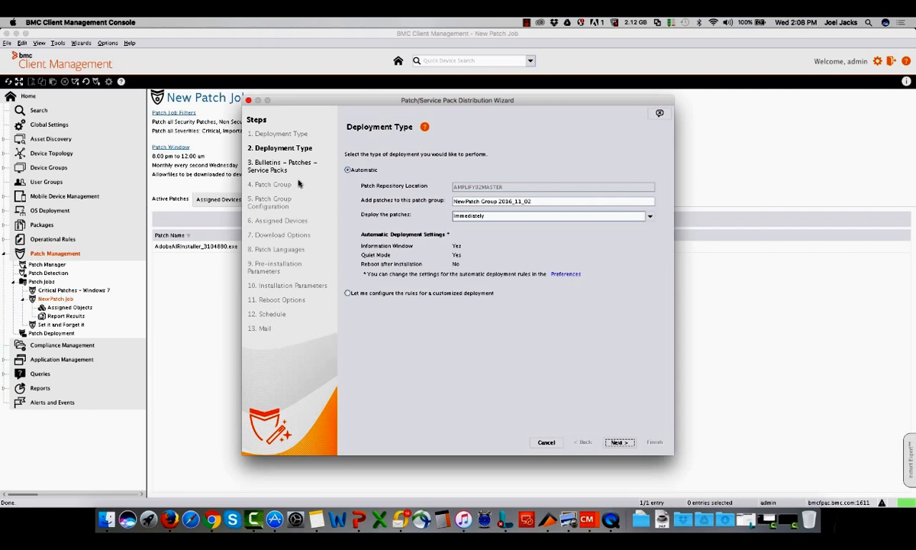
left_click(348, 293)
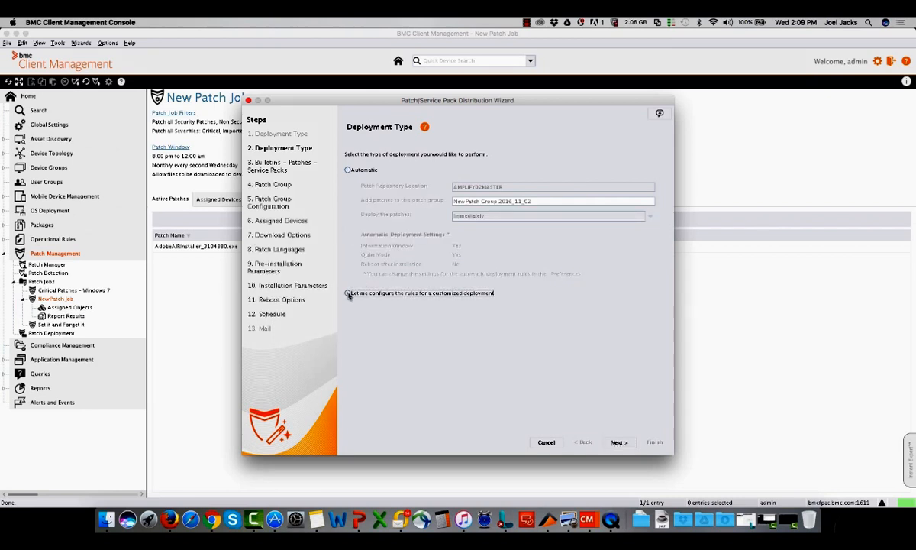
left_click(619, 442)
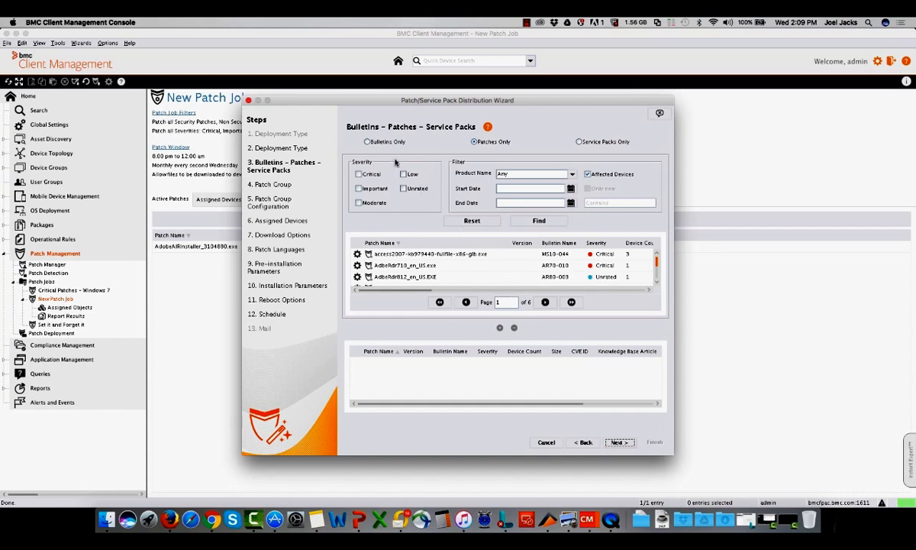
View the service packs and their product filter choices before returning to the patches-only list.
left_click(579, 142)
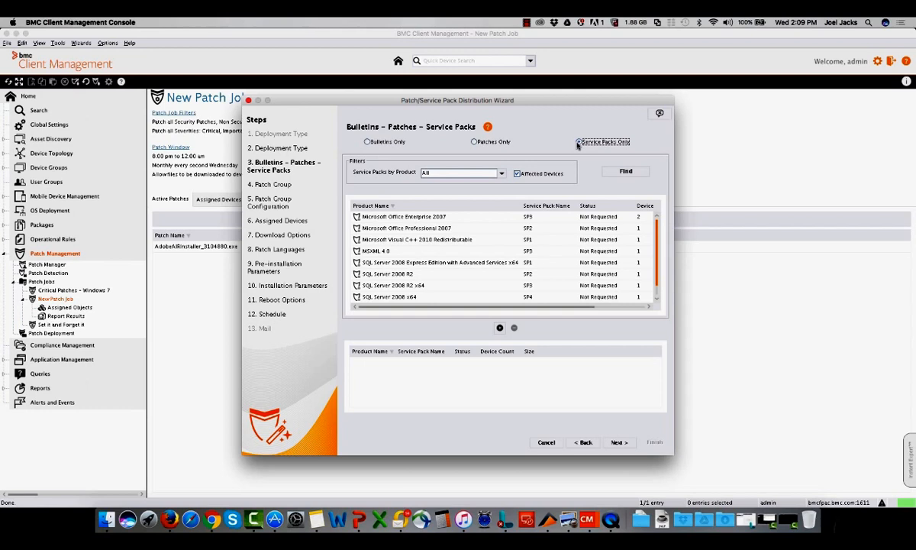
left_click(502, 174)
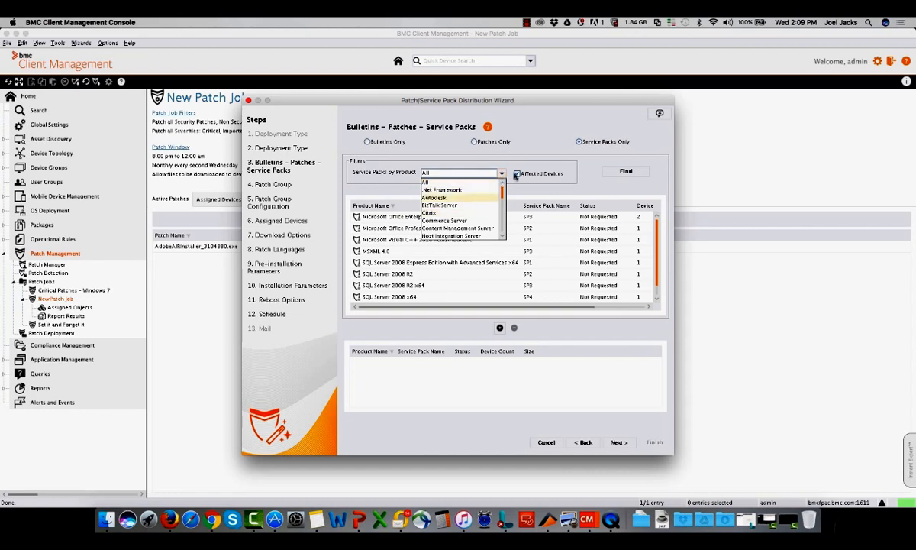
left_click(536, 151)
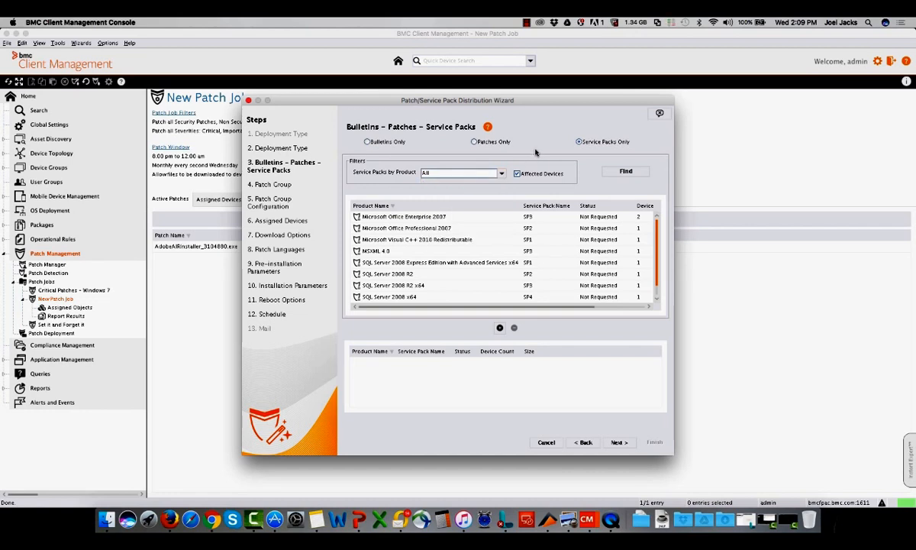
left_click(474, 142)
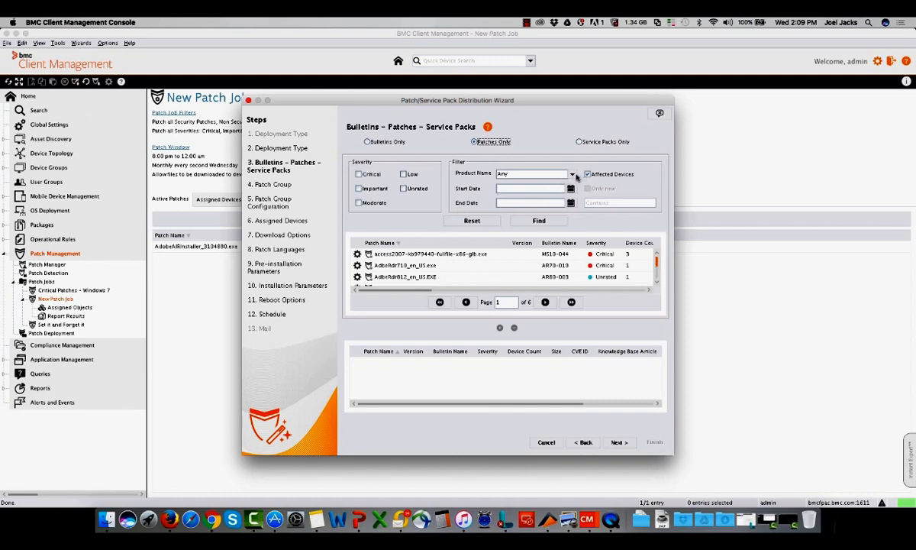
Set the patch filter criteria to product Adobe and severity Critical.
left_click(572, 175)
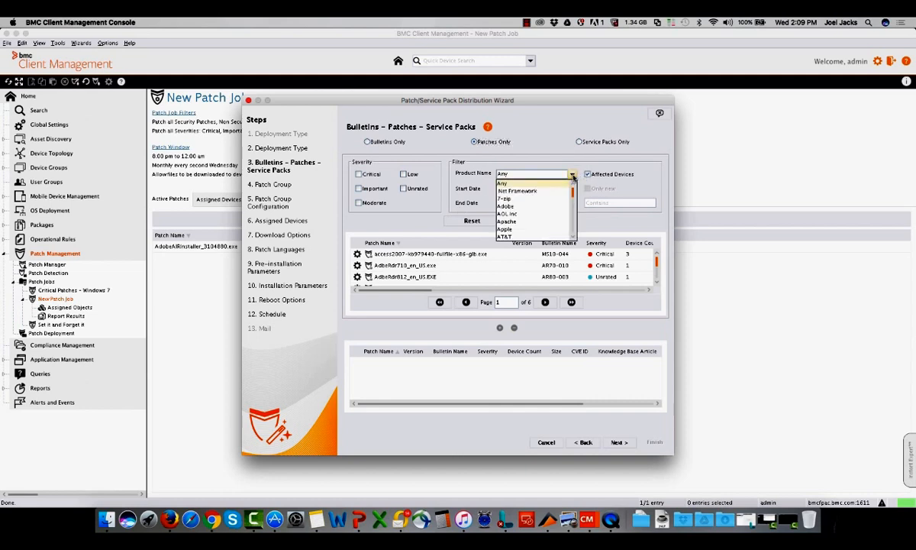
left_click(552, 206)
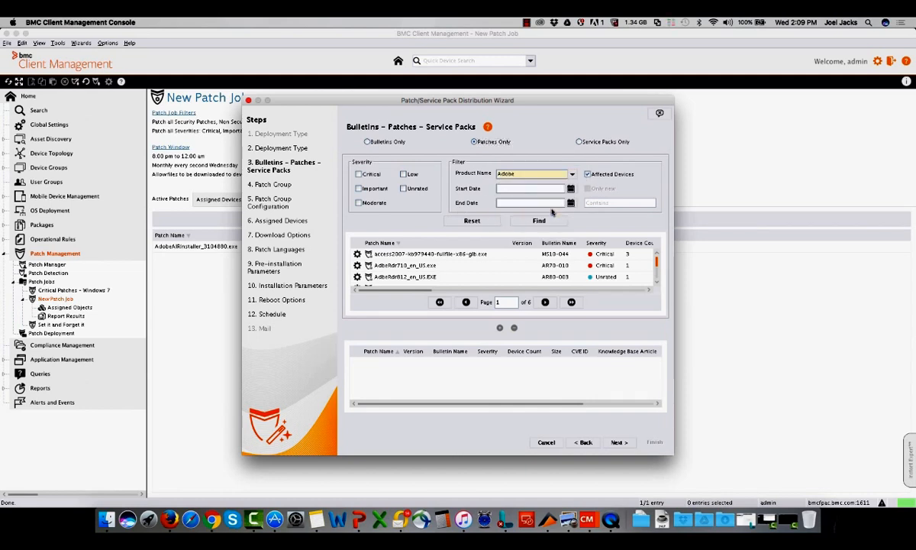
left_click(359, 175)
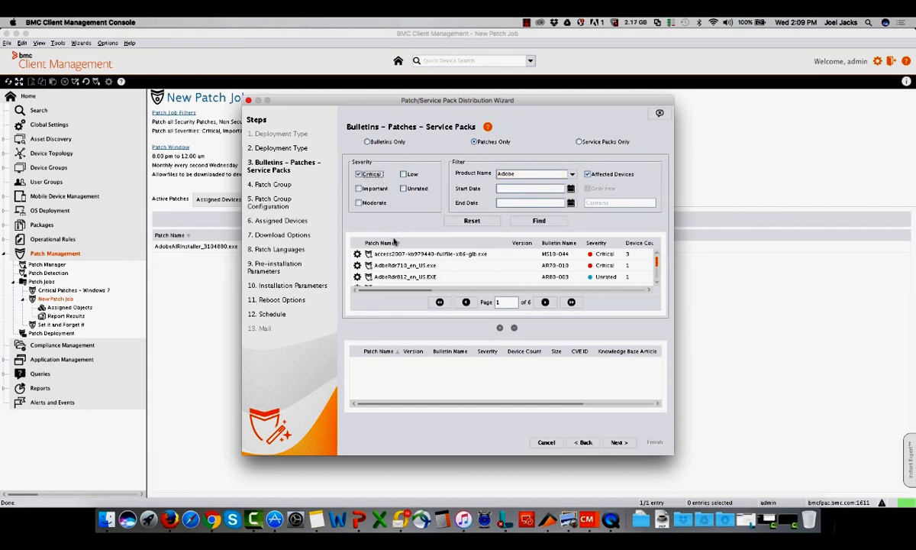
Try to continue to the patch group page without adding a patch to the deployment.
left_click(380, 257)
left_click(619, 443)
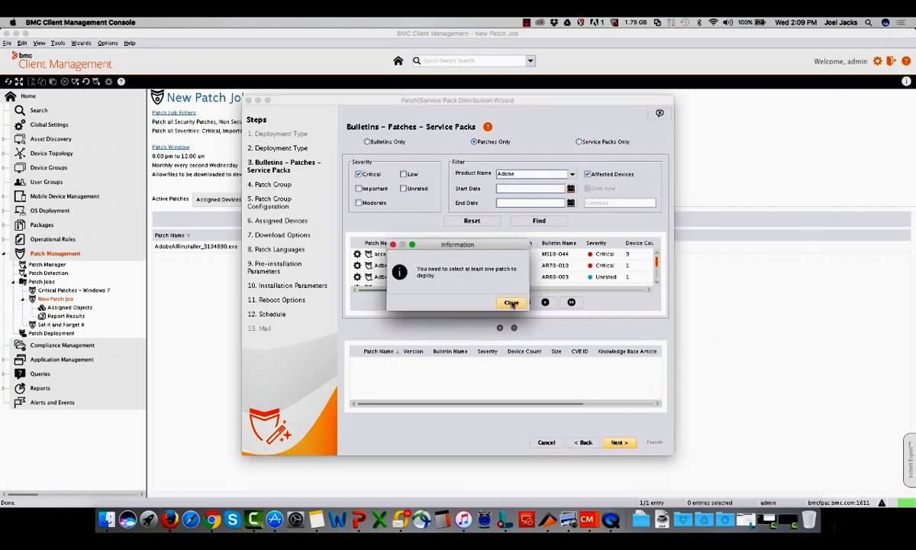
left_click(511, 303)
Add the AdbeRdr710_en_US.exe patch to the patches to deploy and continue to the patch group page.
left_click(410, 266)
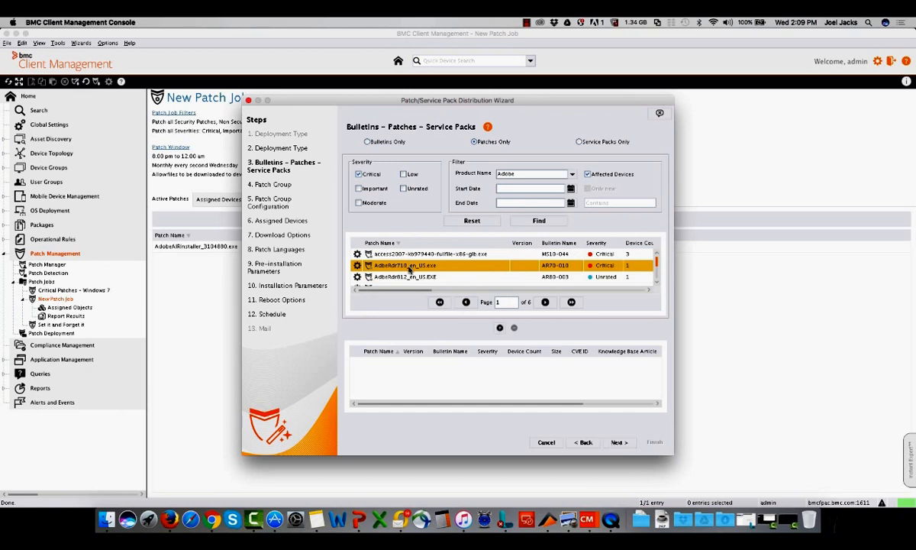
left_click(616, 442)
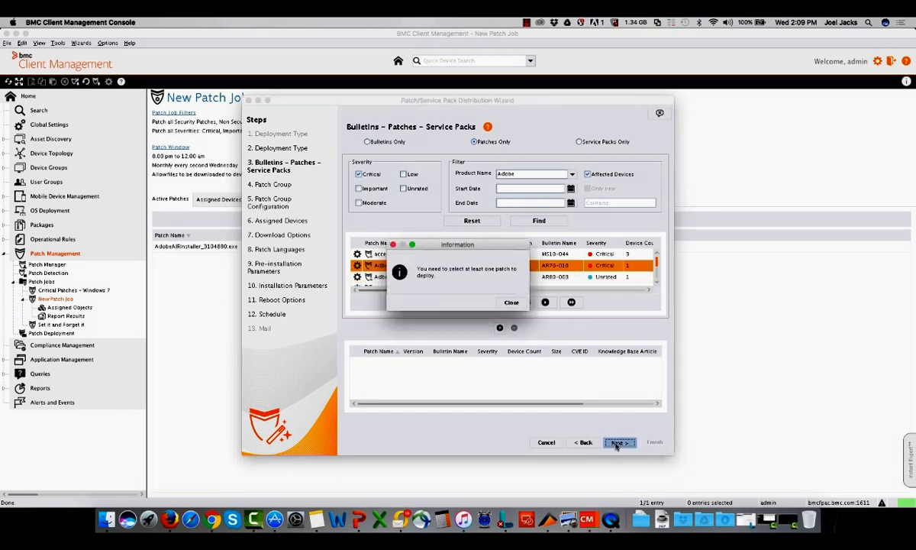
left_click(507, 301)
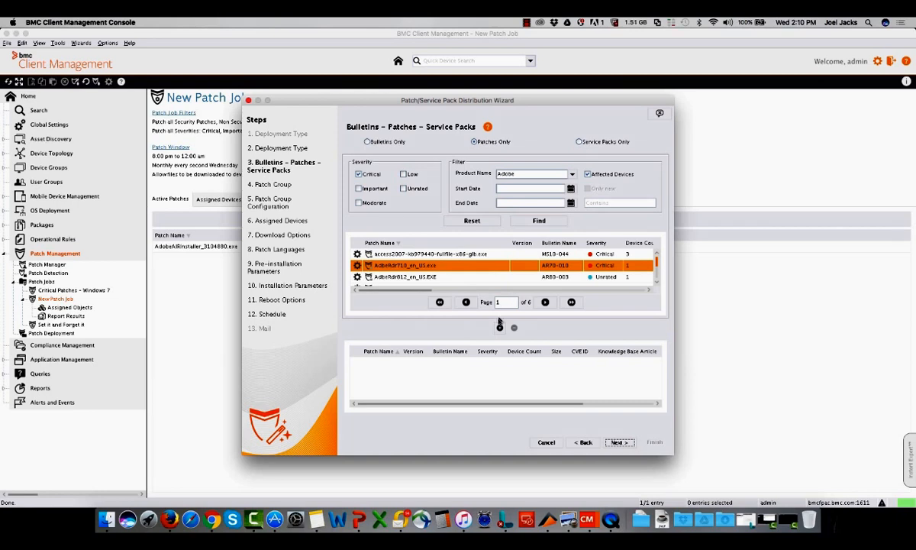
left_click(499, 327)
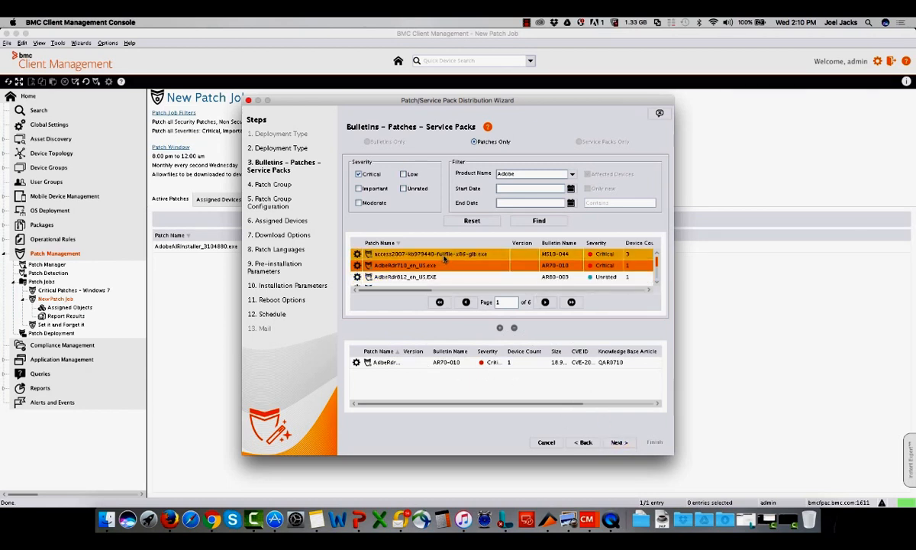
left_click(440, 255)
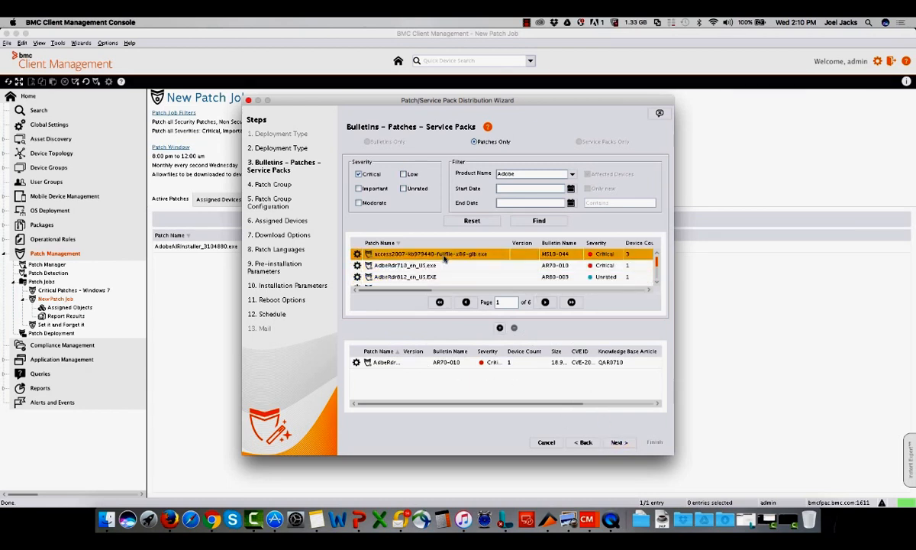
left_click(619, 442)
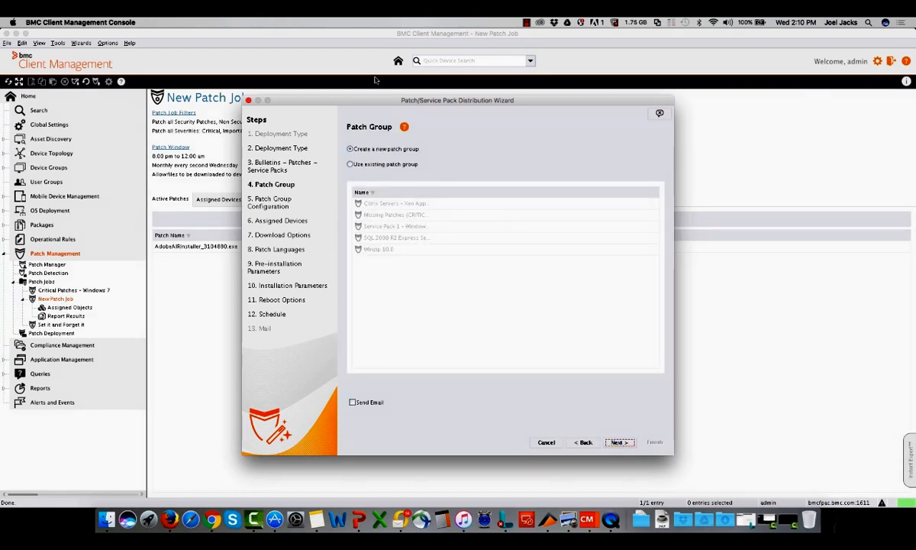
Choose to create a new patch group, name it Adobe Patch Group, and continue to the device assignment page.
left_click(350, 165)
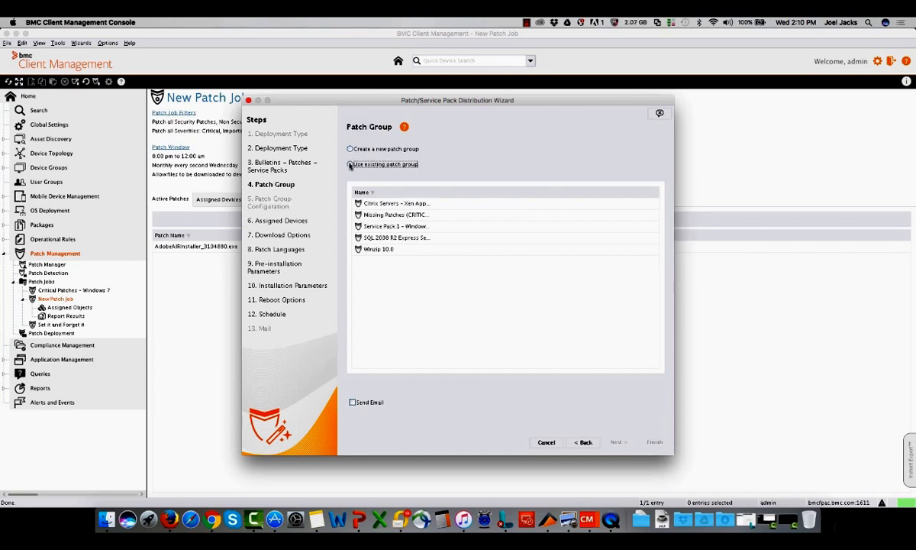
left_click(351, 149)
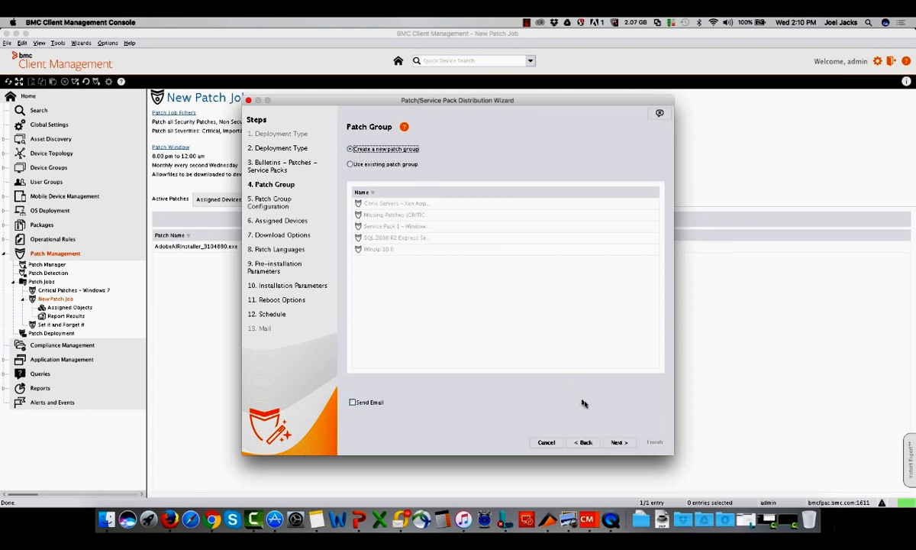
left_click(618, 443)
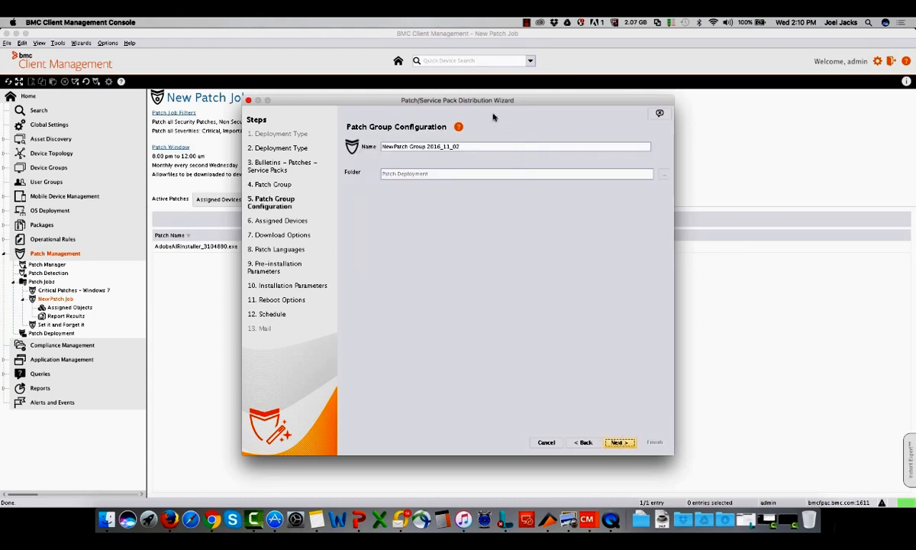
triple_click(424, 148)
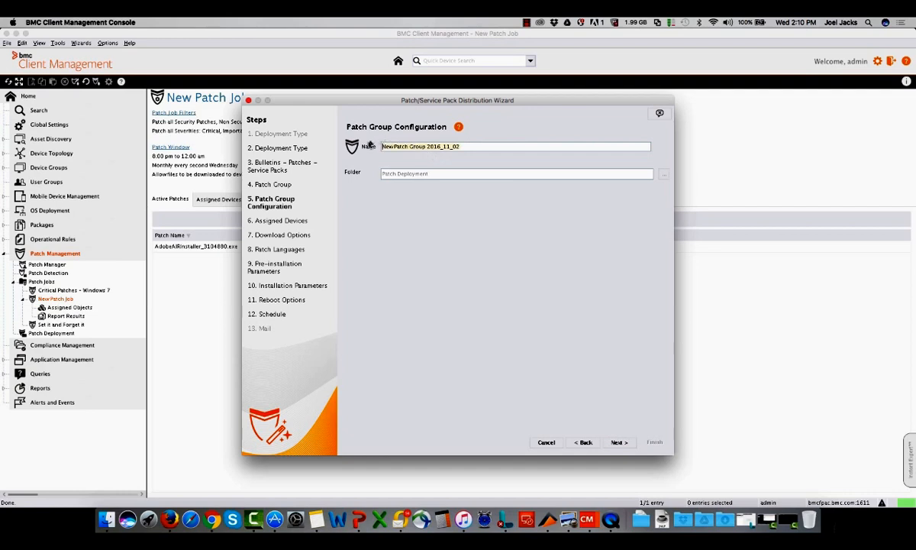
type("Adobe Patch Group")
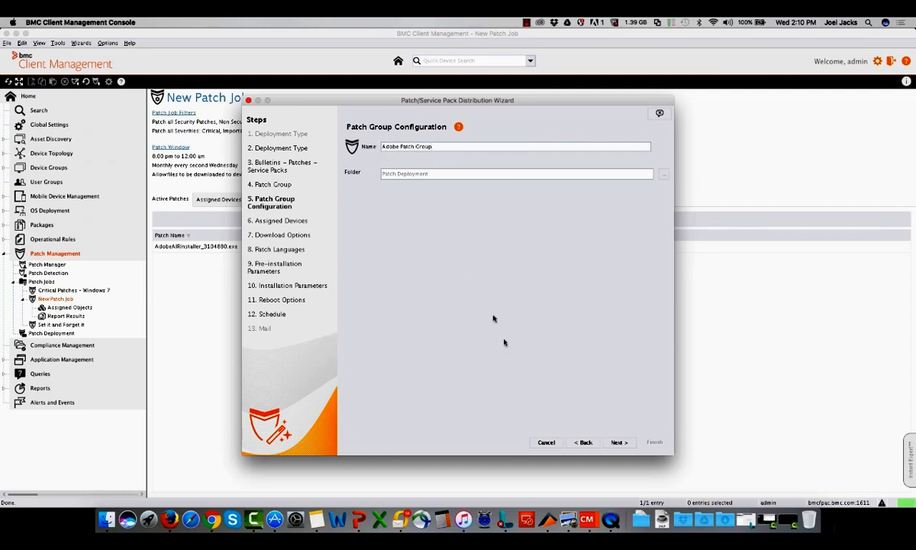
left_click(620, 442)
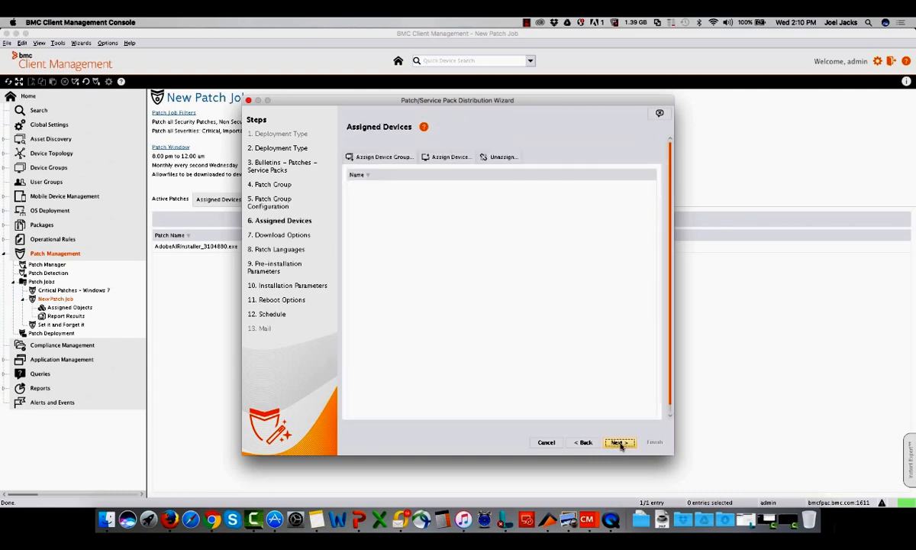
Assign the All Devices group from Out of the Box to the patch group.
left_click(383, 156)
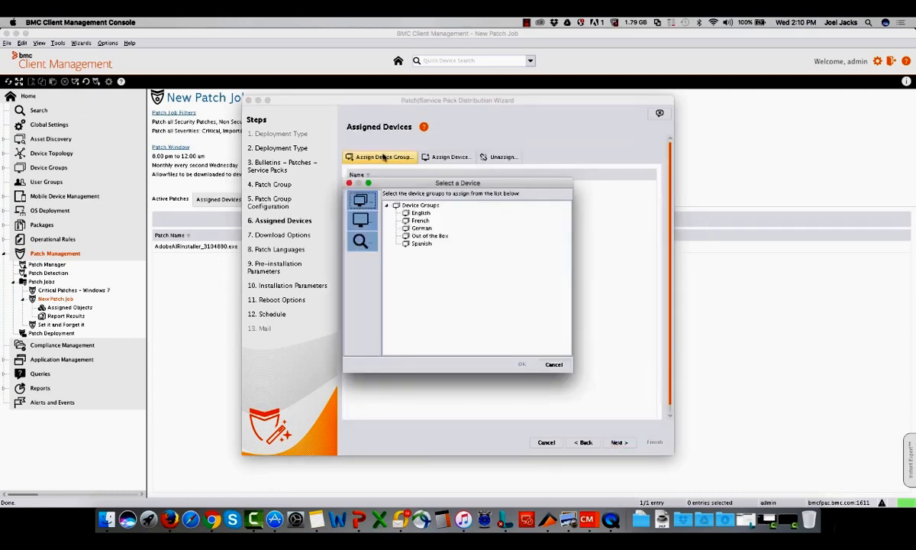
double_click(425, 236)
left_click(424, 242)
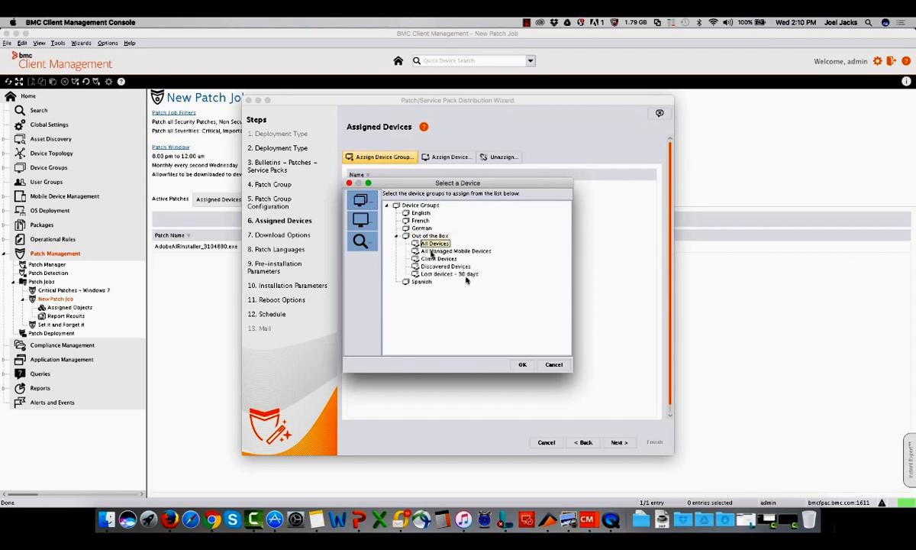
left_click(522, 364)
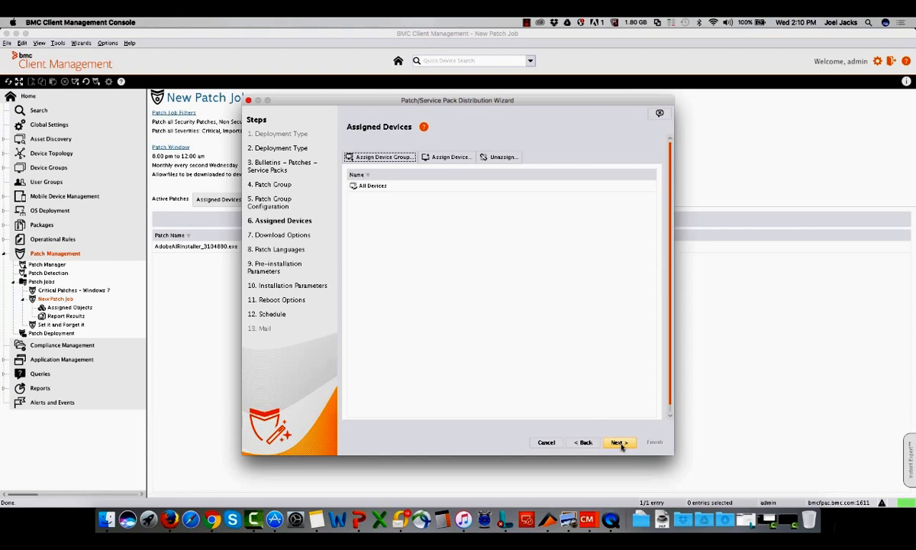
Continue to the download options, set the affected-devices filter to Select All Patches, and proceed to the patch languages.
left_click(619, 442)
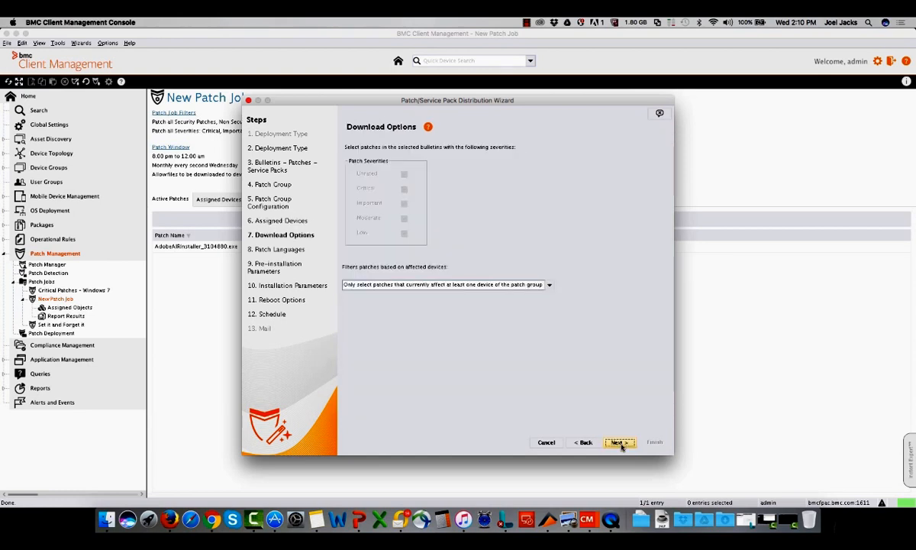
left_click(550, 285)
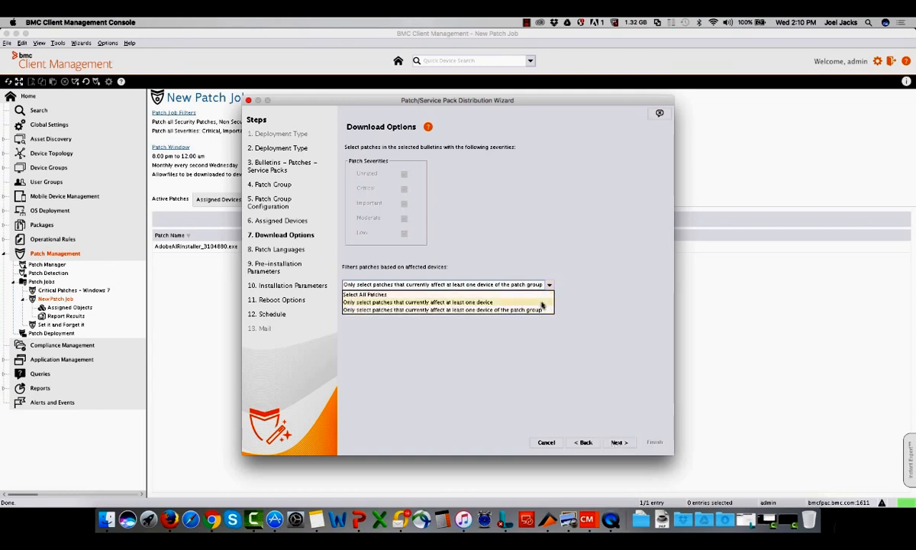
left_click(542, 304)
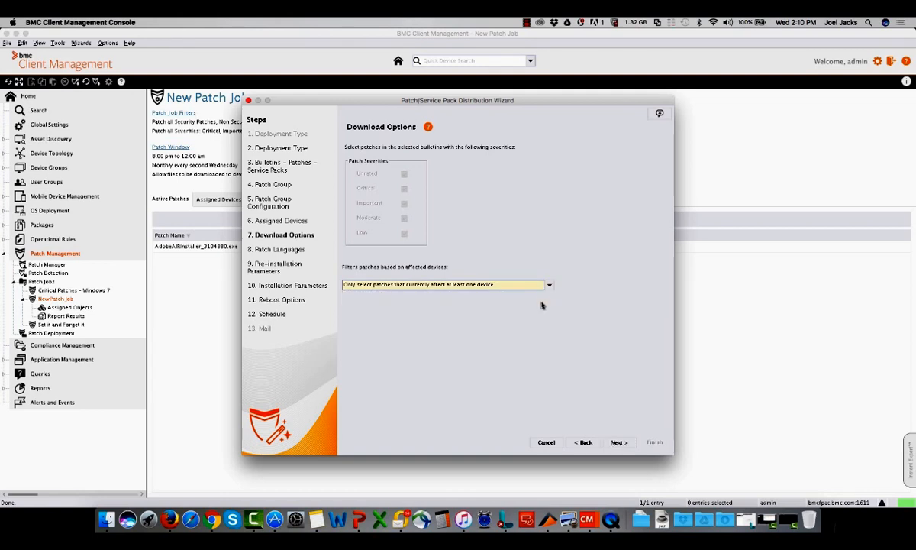
left_click(513, 284)
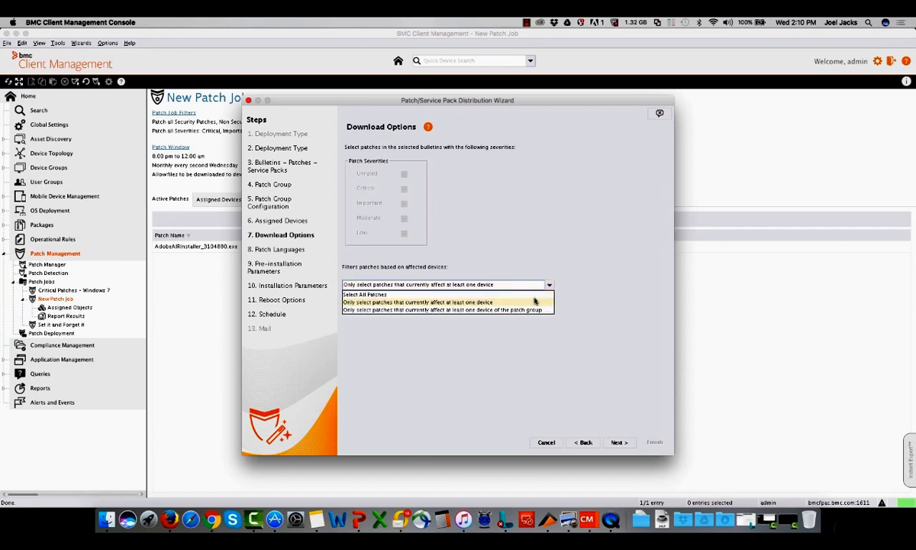
left_click(535, 295)
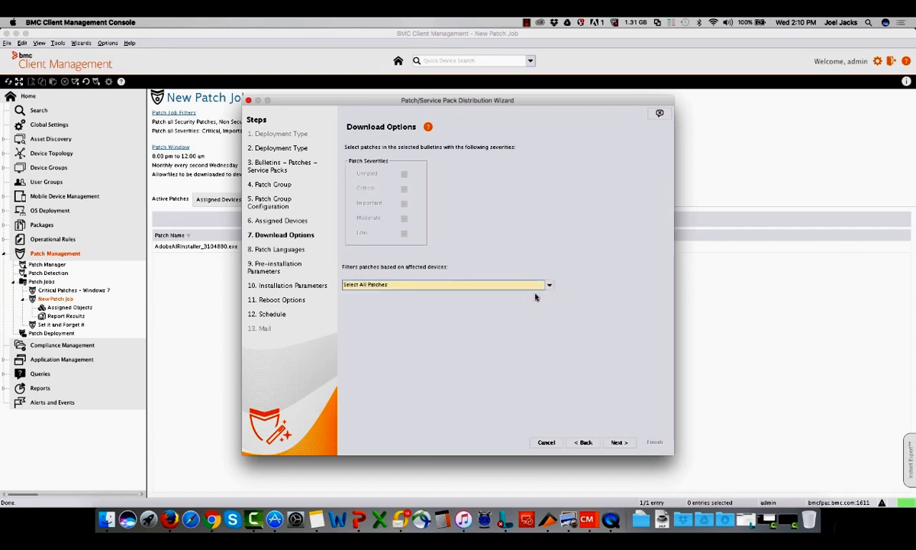
left_click(616, 443)
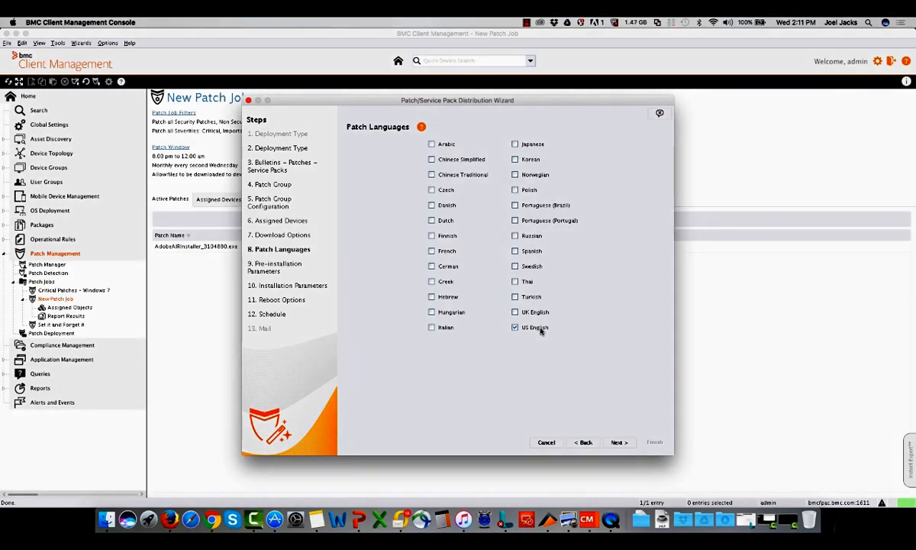
Accept US English as the patch language and confirm the list of patches to download.
left_click(620, 442)
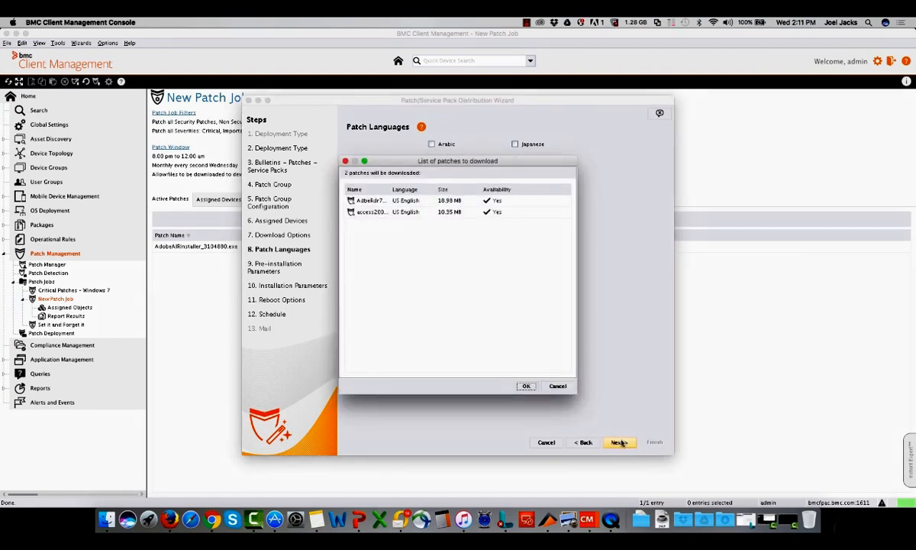
left_click(529, 386)
left_click(529, 386)
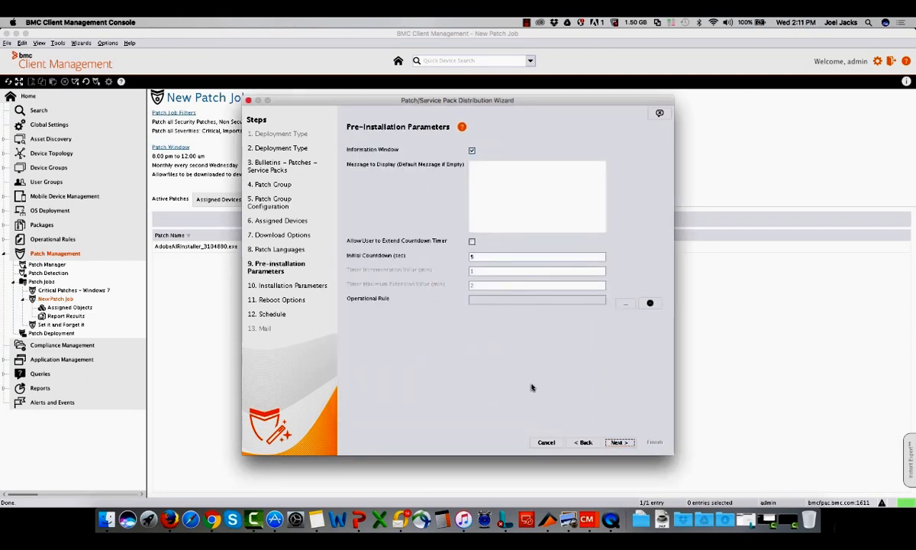
Enter the pre-installation message "About to install patches" and enable locking the mouse and keyboard on the client device.
left_click(514, 184)
type("About to inst")
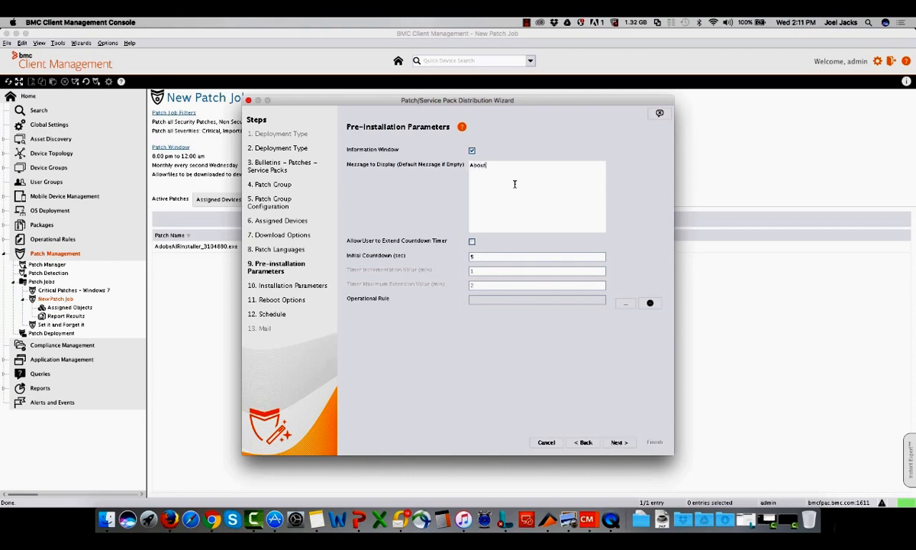
type("all patches")
left_click(618, 443)
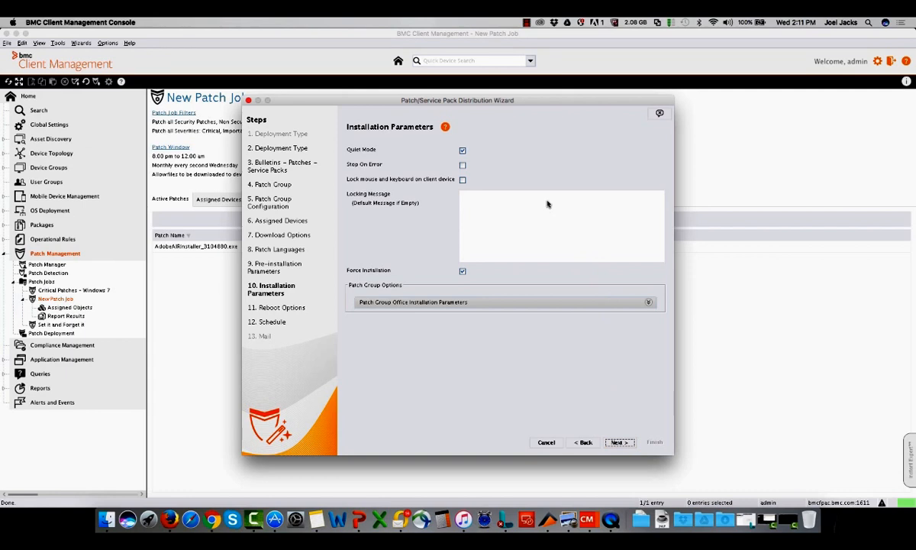
left_click(462, 179)
left_click(615, 443)
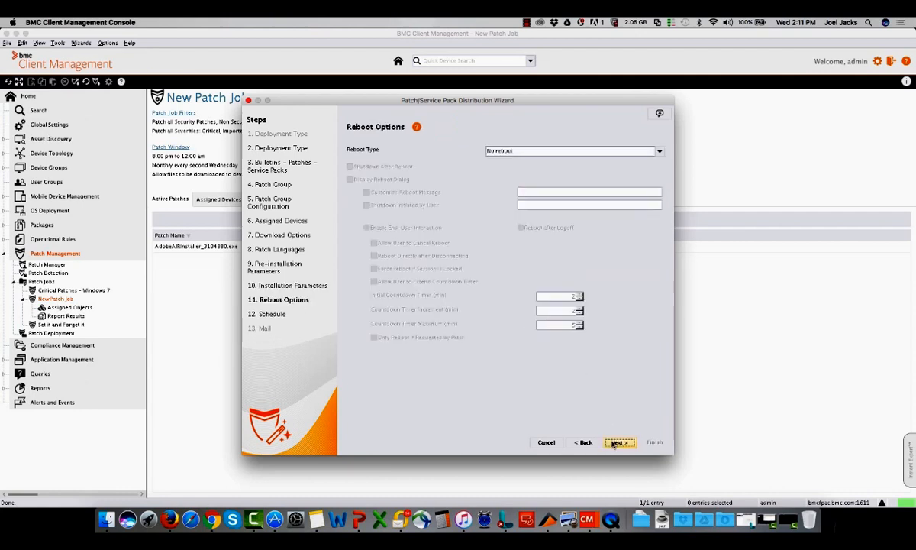
Set the reboot type to Reboot after deployment and enable Display Reboot Dialog.
left_click(659, 152)
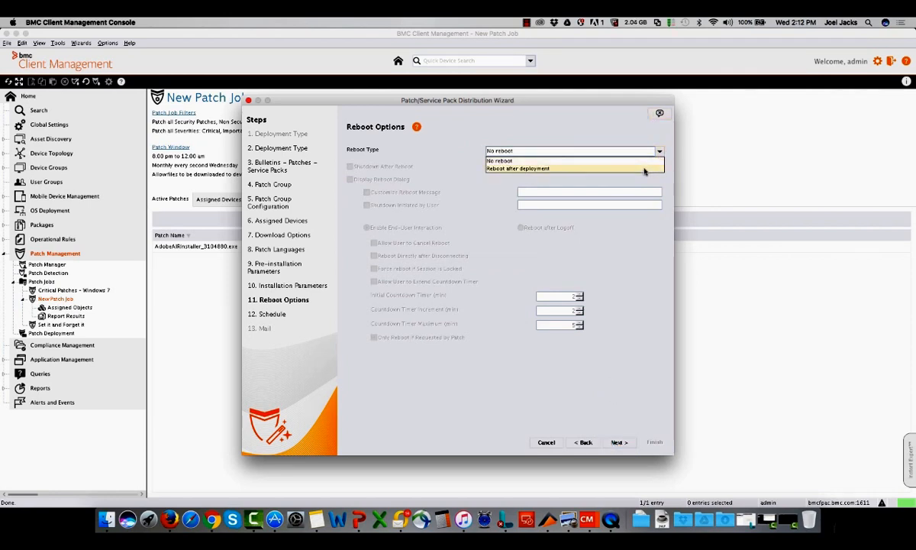
left_click(644, 168)
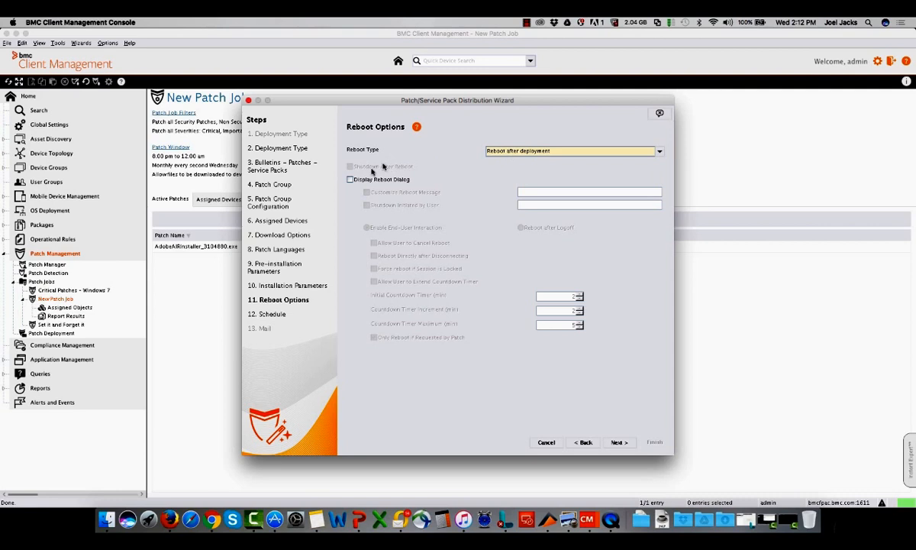
left_click(349, 180)
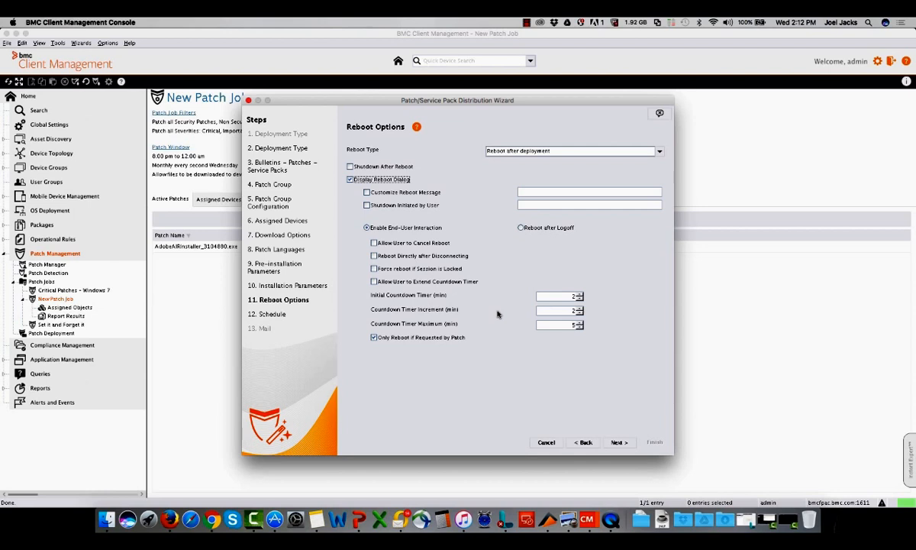
Continue to the schedule page and finish the wizard with the default schedule, declining automatic activation of the patch group.
left_click(617, 443)
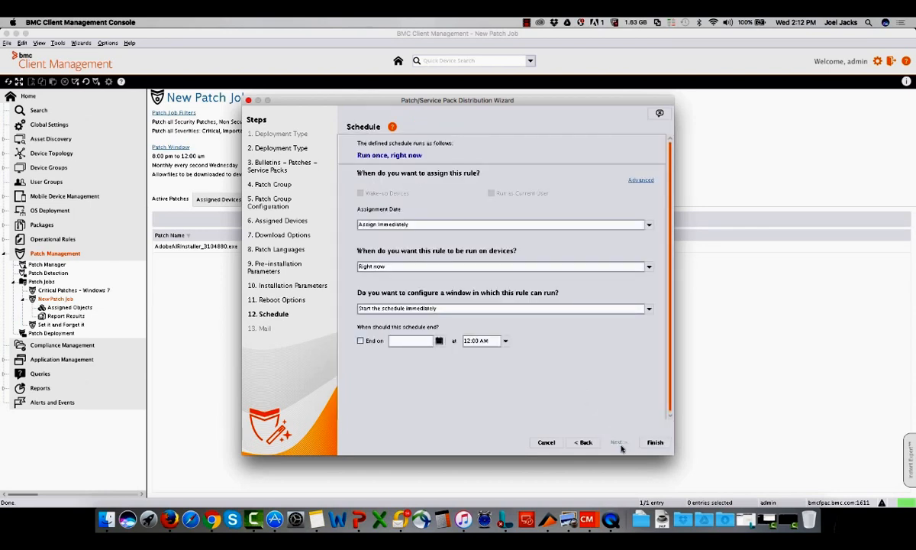
left_click(655, 442)
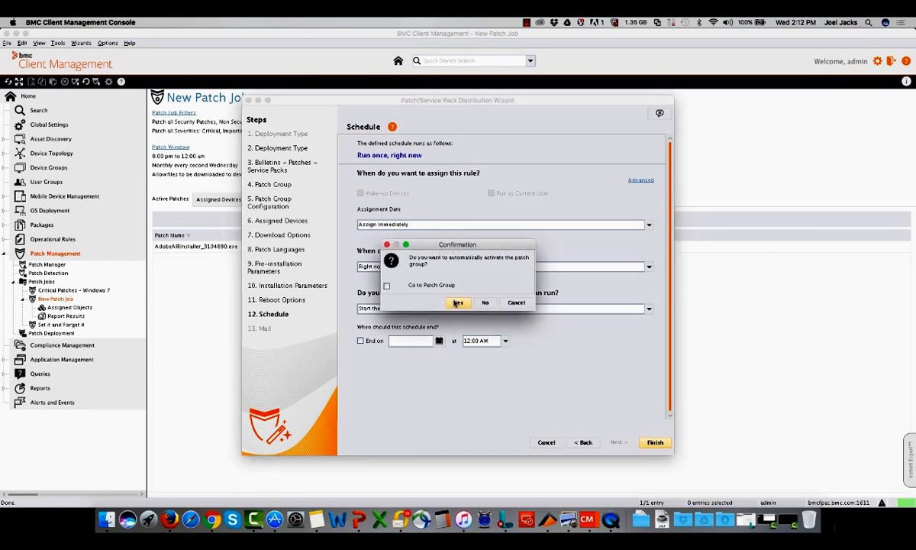
left_click(483, 302)
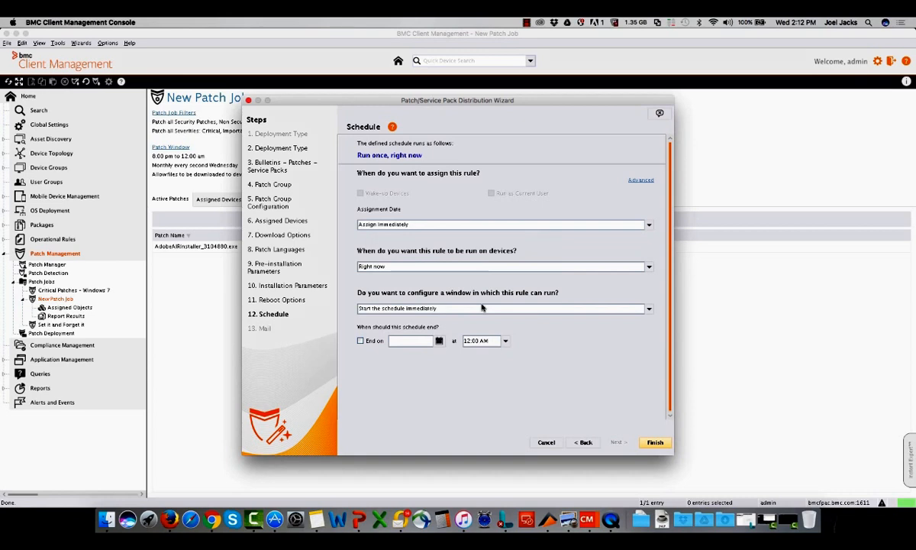